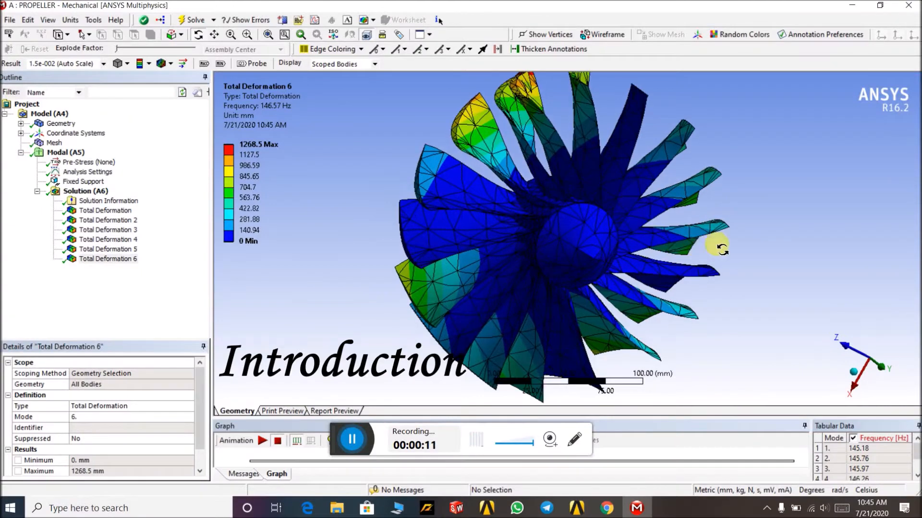
- Rotate and zoom around the propeller's sixth-mode total deformation result
scroll(728, 226, "down", 2)
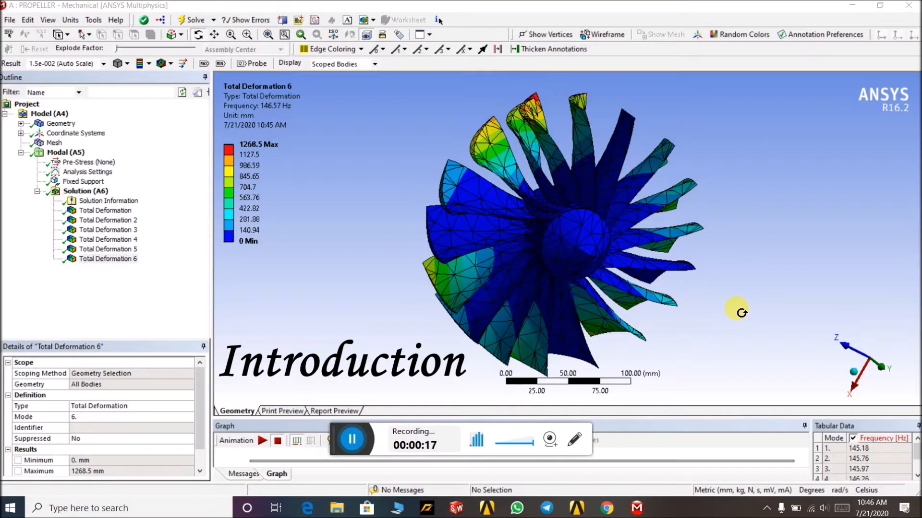
mouse_move(728, 277)
left_mouse_down()
mouse_move(731, 264)
mouse_move(765, 280)
mouse_move(734, 264)
left_mouse_up()
left_click_drag(537, 120, 676, 206)
- Switch to the browser, highlight the natural frequency definition in the search result, and return to Mechanical
left_click(610, 507)
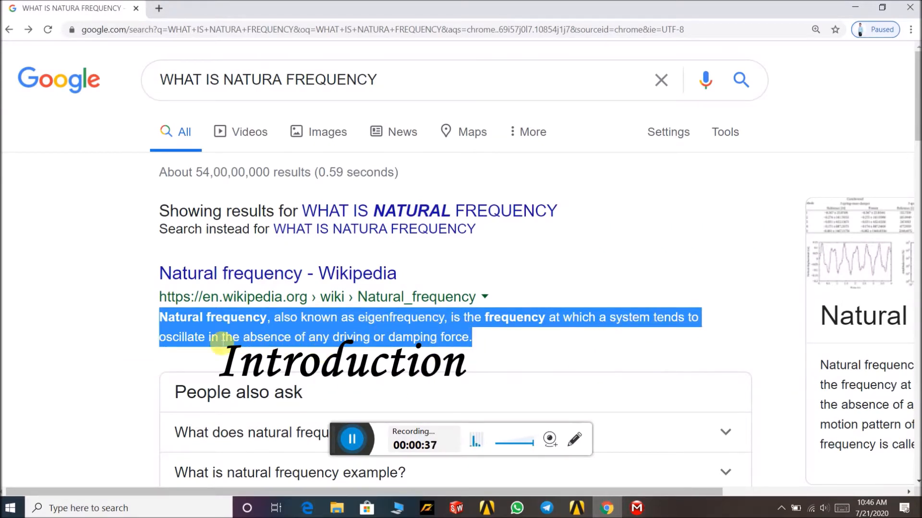
left_click_drag(388, 346, 474, 345)
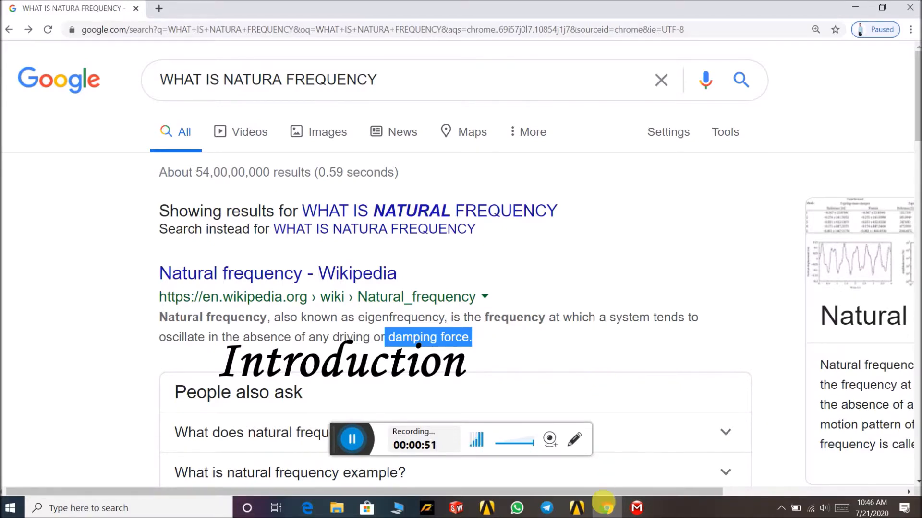
left_click(606, 508)
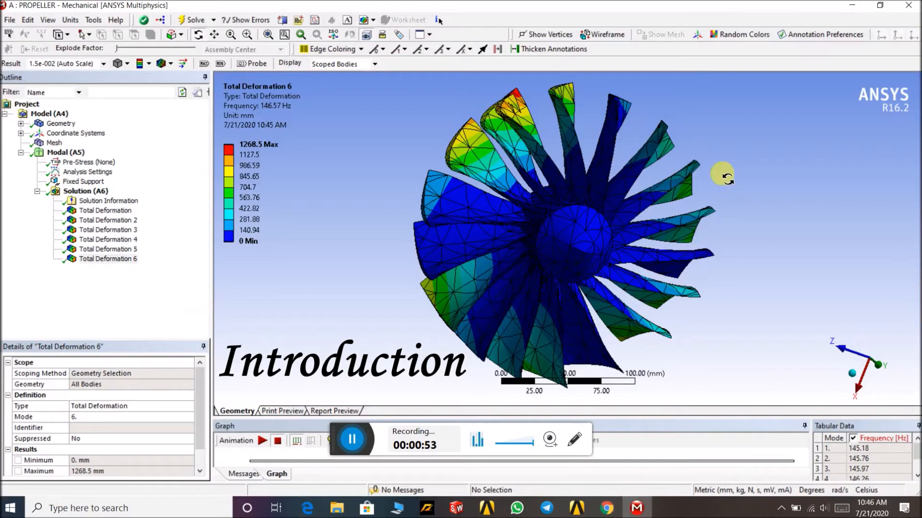
- Examine the Total Deformation 6 result and the mode frequency table from several viewing angles
mouse_move(703, 138)
middle_mouse_down()
mouse_move(714, 146)
mouse_move(644, 139)
mouse_move(656, 127)
mouse_move(690, 134)
middle_mouse_up()
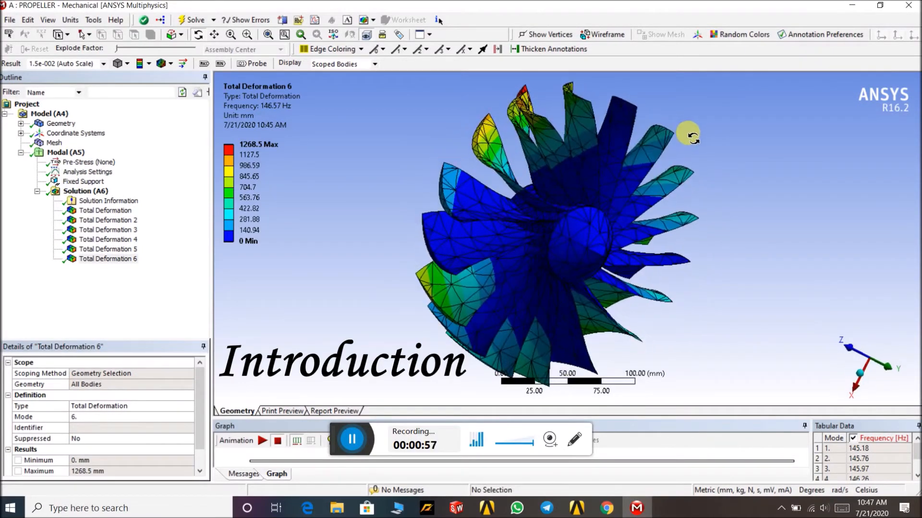
scroll(516, 107, "up", 3)
scroll(518, 109, "down", 3)
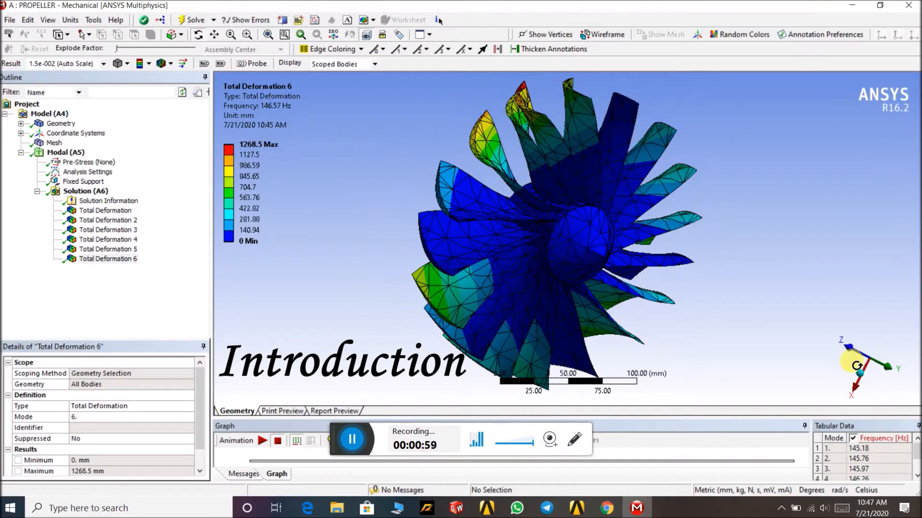
left_click(128, 265)
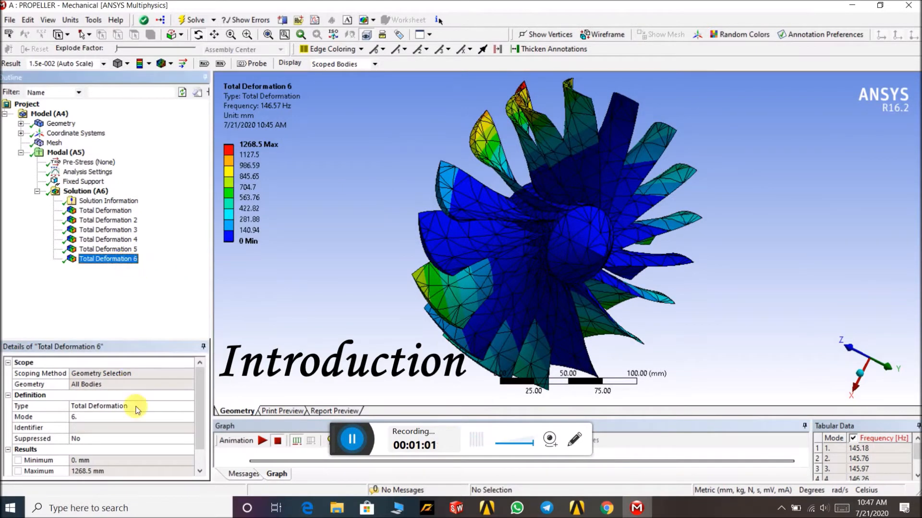
left_click(917, 477)
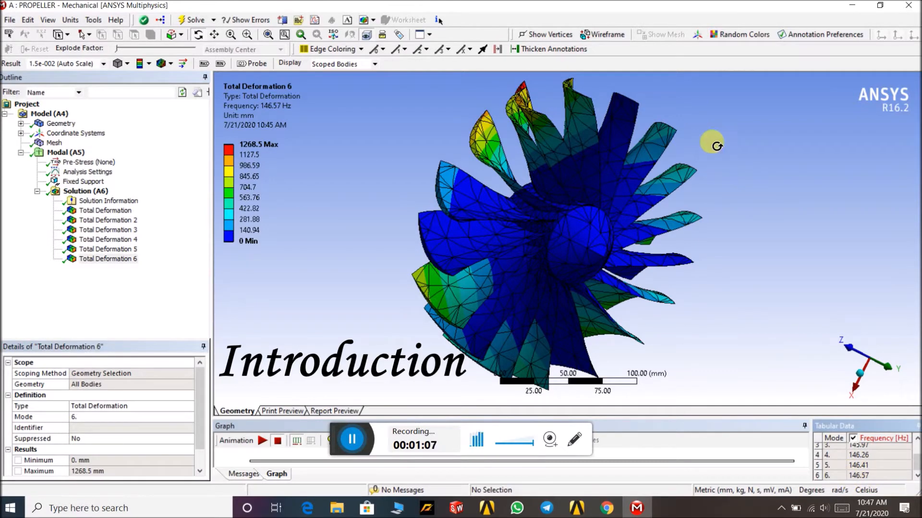
left_click_drag(699, 128, 627, 117)
scroll(535, 118, "up", 5)
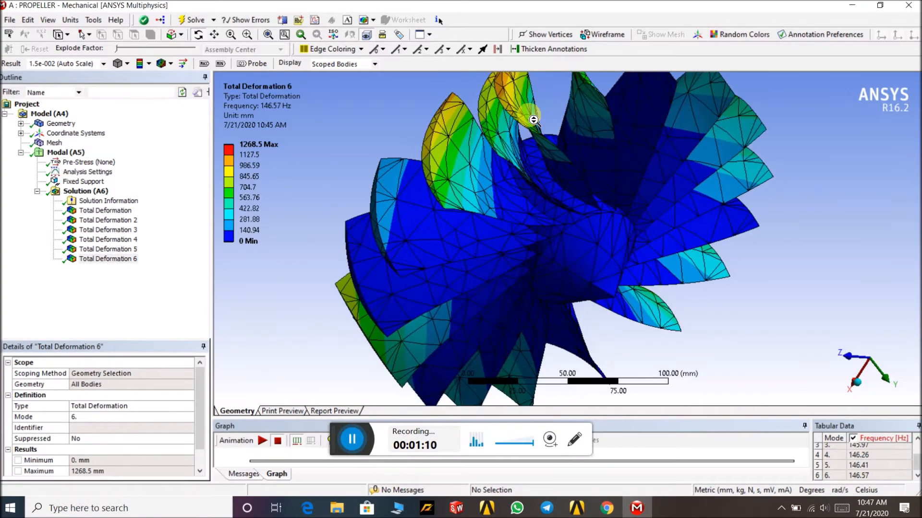
scroll(534, 120, "down", 3)
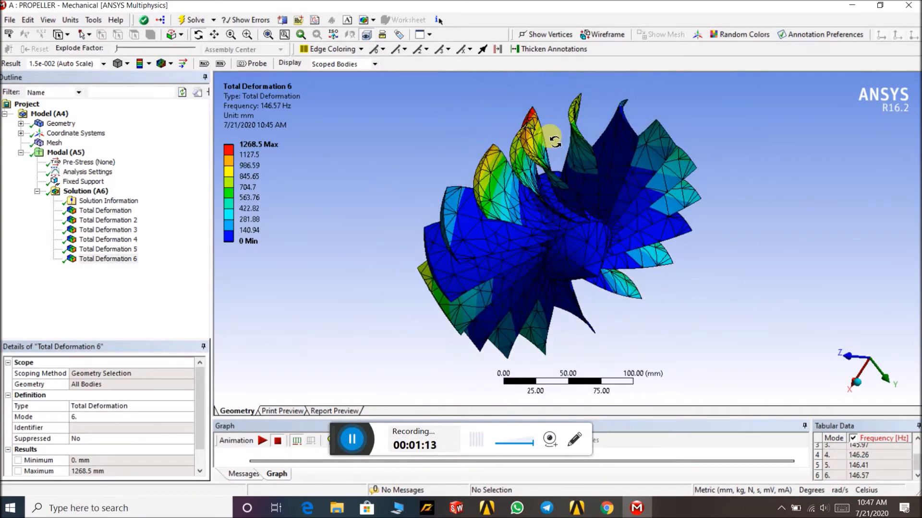
mouse_move(552, 119)
left_mouse_down()
mouse_move(505, 99)
mouse_move(554, 123)
mouse_move(540, 112)
left_mouse_up()
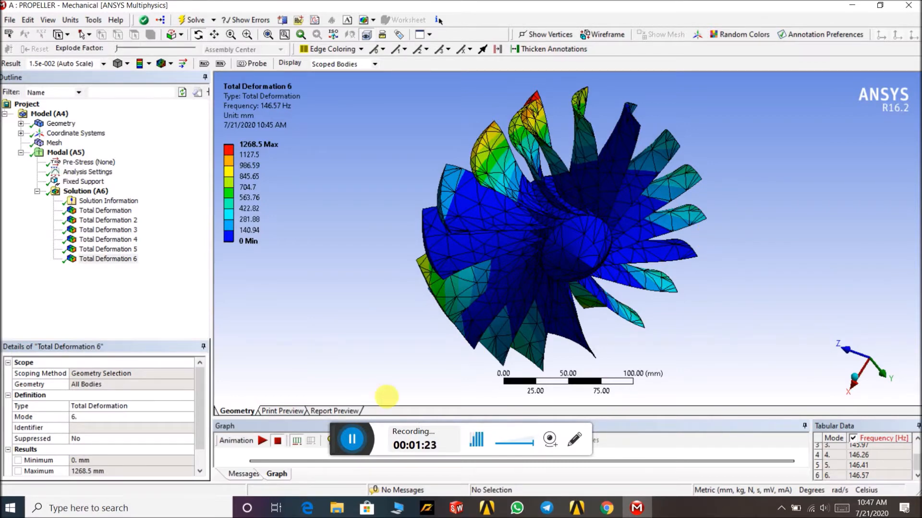
left_click(352, 439)
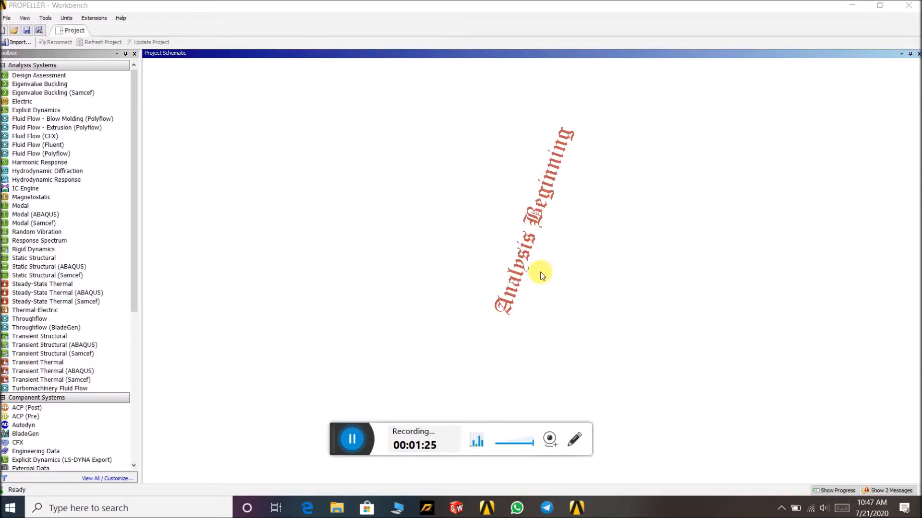
- Add a Modal analysis system to the project schematic
left_click_drag(60, 205, 429, 243)
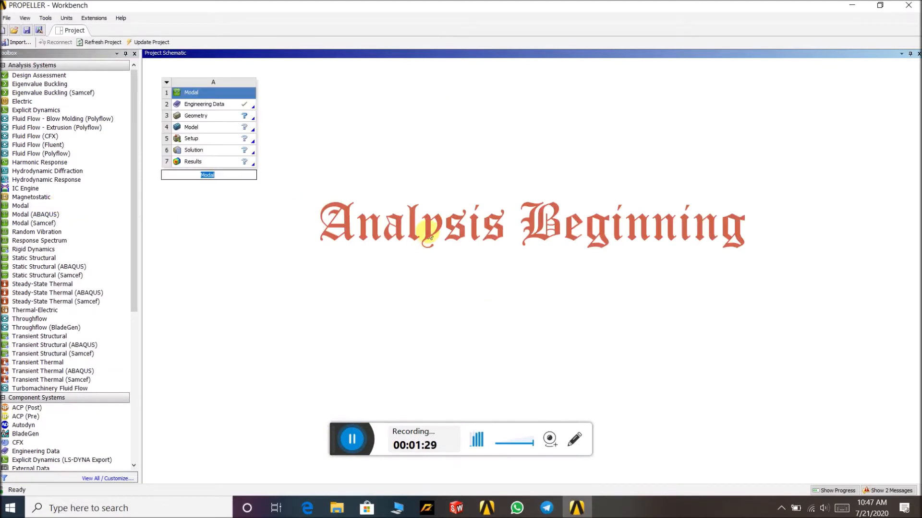
left_click(436, 236)
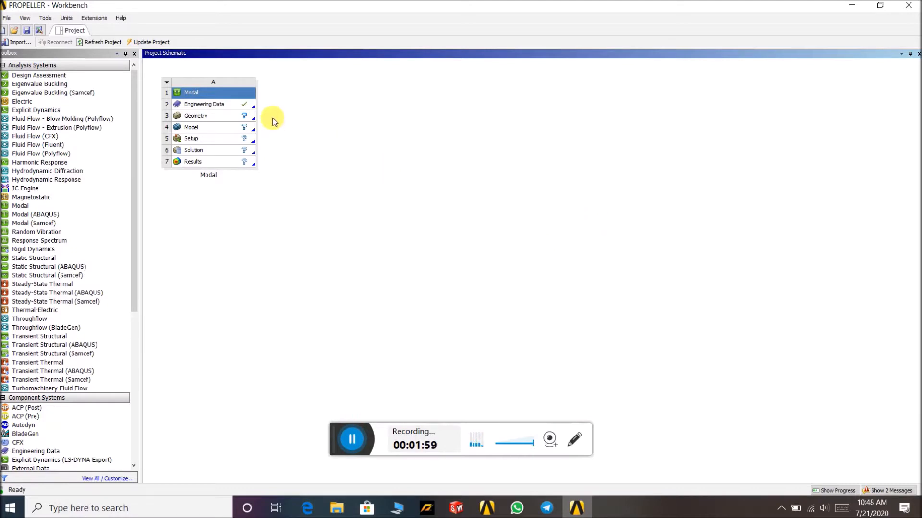
- Open Engineering Data, add Aluminum Alloy from General Materials, and return to the project
double_click(246, 107)
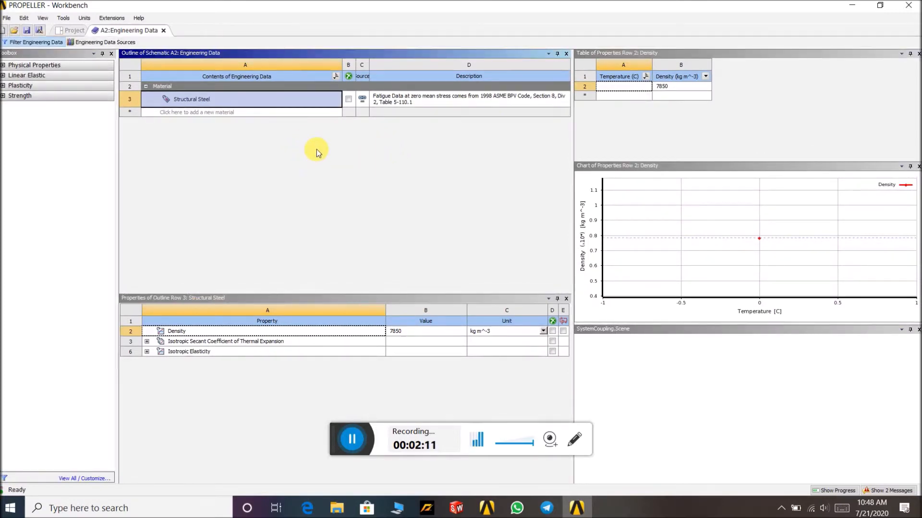
left_click(102, 42)
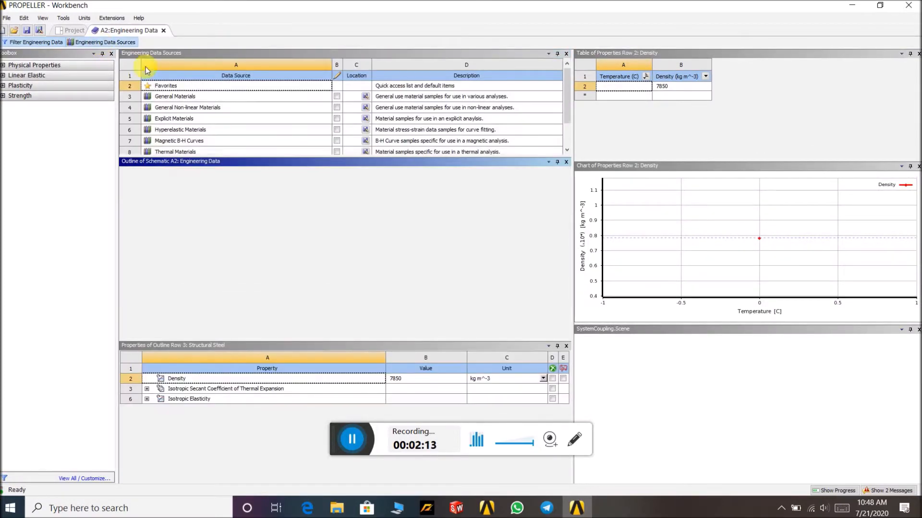
left_click(233, 98)
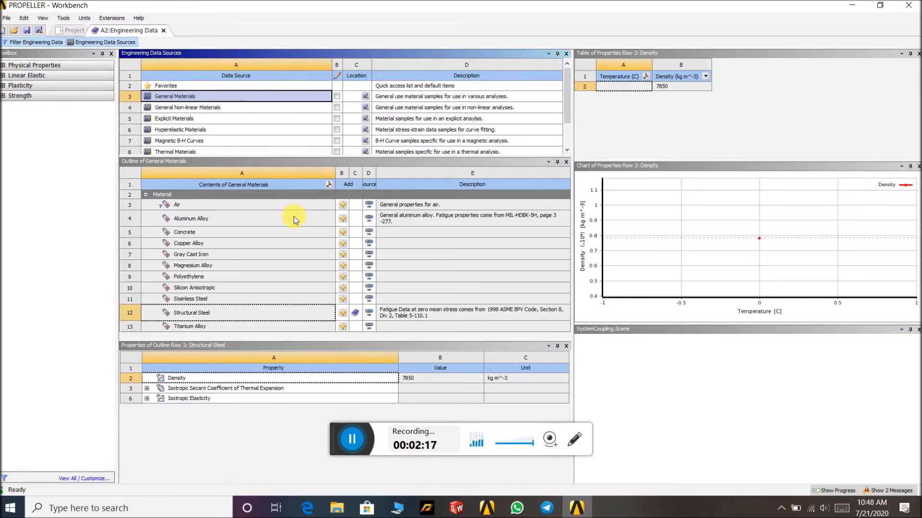
left_click(341, 219)
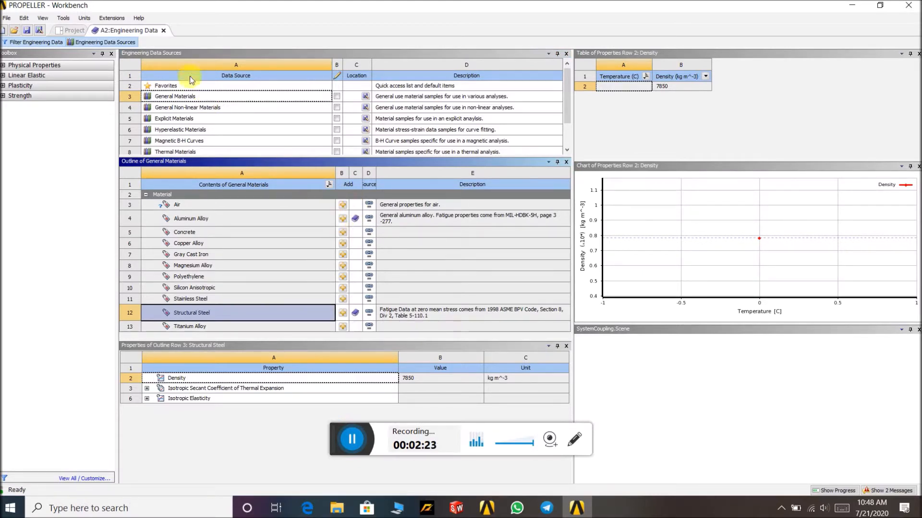
left_click(163, 30)
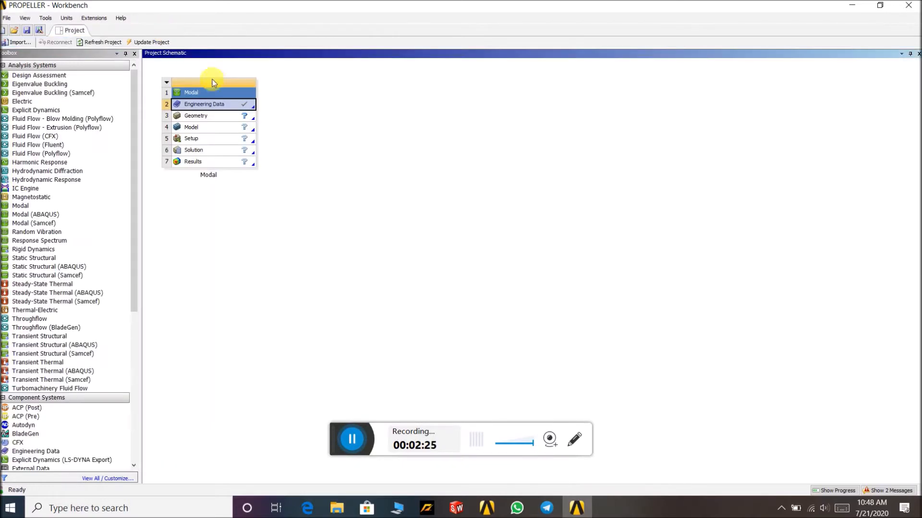
- Open the Geometry cell in DesignModeler and import the external geometry file propeller.STEP
double_click(244, 117)
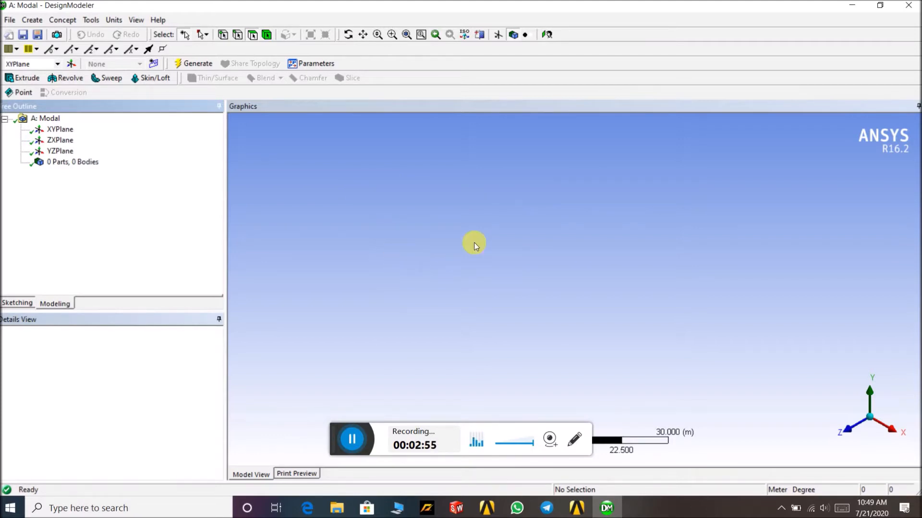
left_click(10, 20)
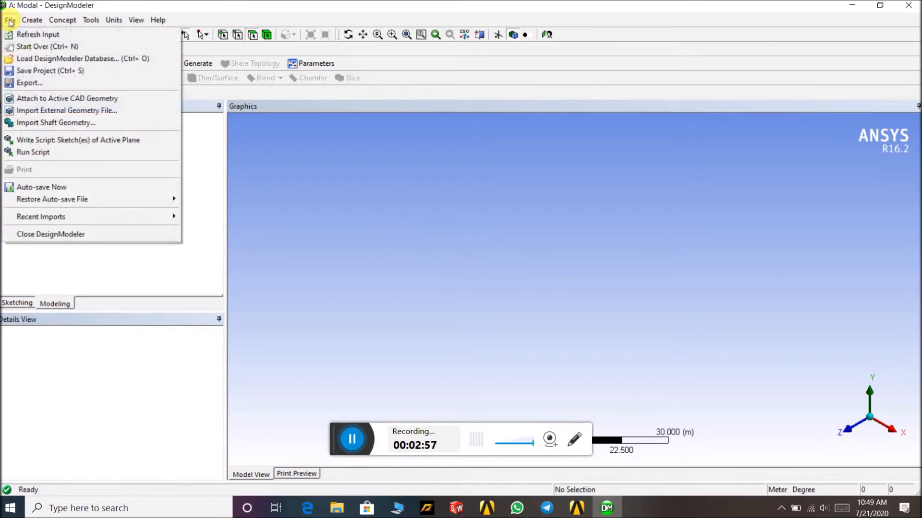
left_click(30, 116)
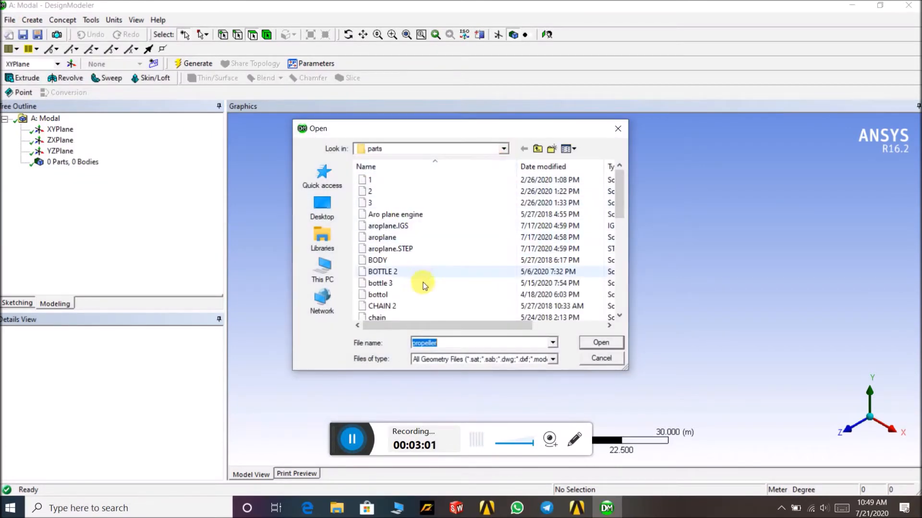
scroll(423, 284, "down", 3)
scroll(425, 283, "down", 4)
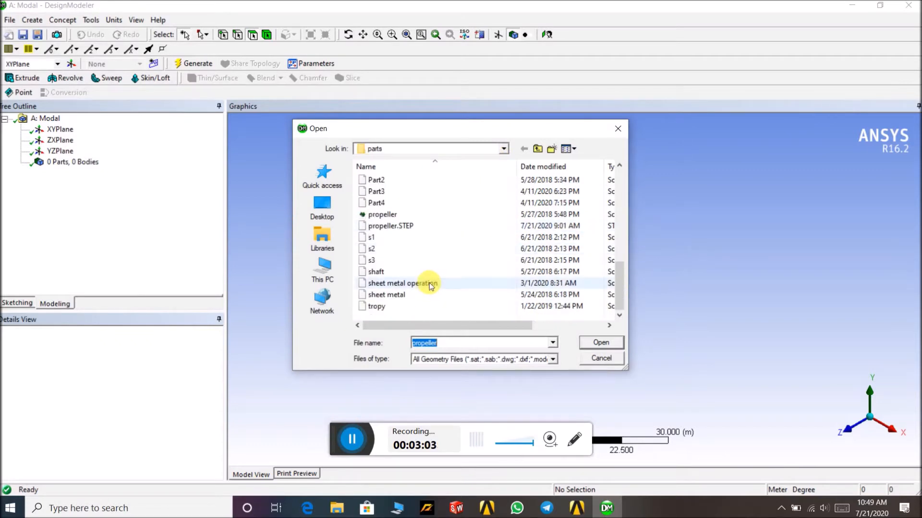
left_click(431, 225)
left_click(601, 342)
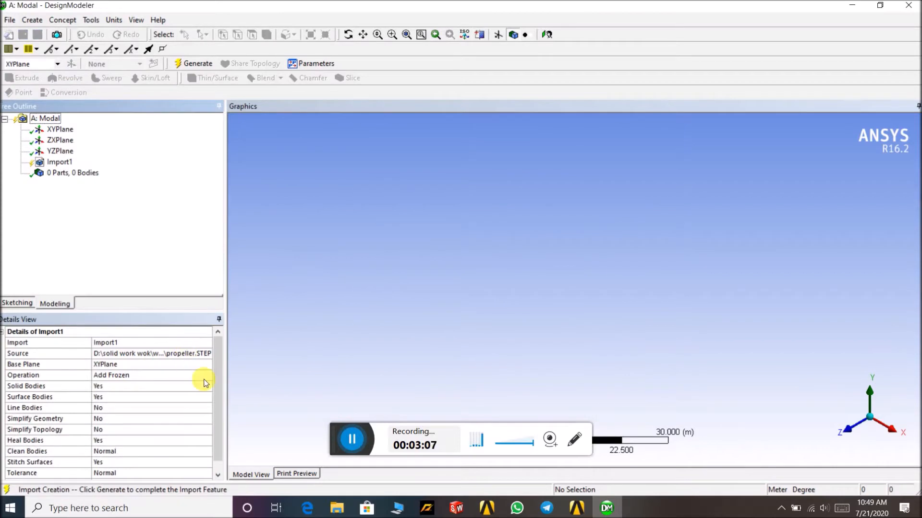
- Set the import operation to Add Material and generate the propeller geometry
left_click(202, 375)
left_click(206, 375)
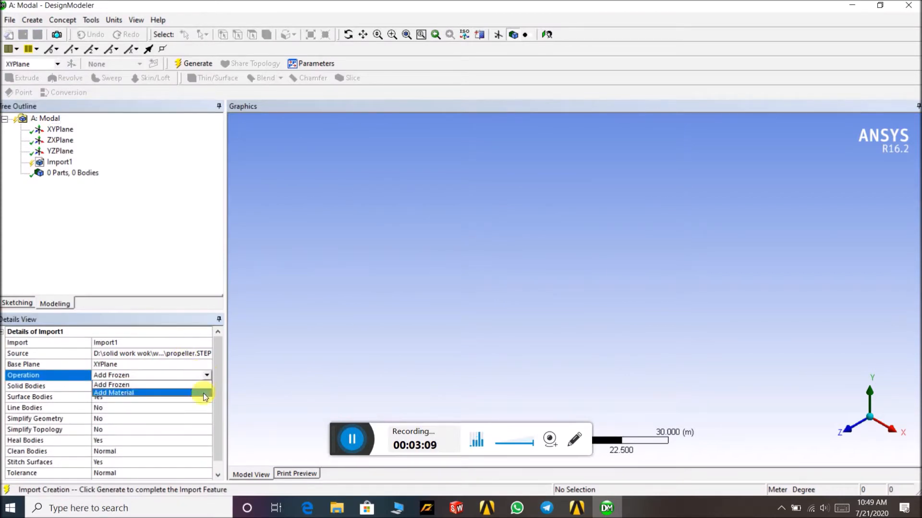
left_click(205, 393)
left_click(199, 66)
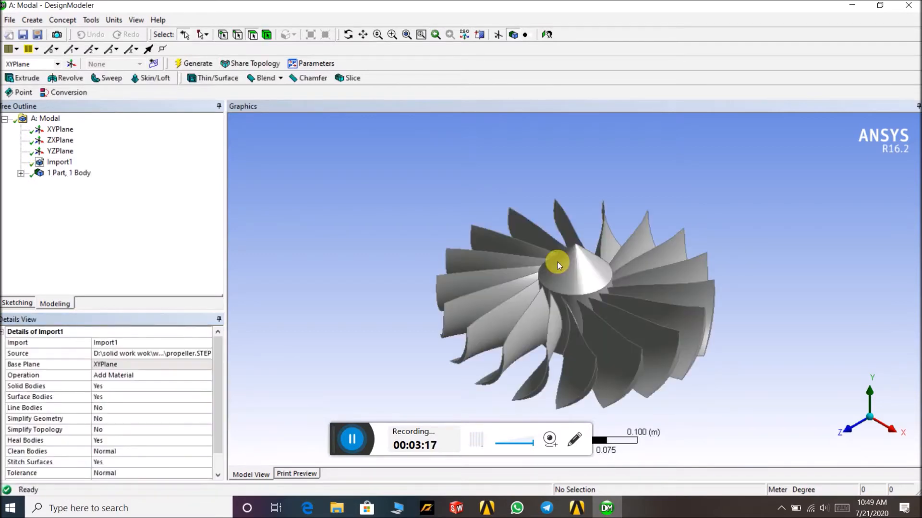
- Close DesignModeler and return to the project schematic
middle_click_drag(666, 197, 711, 192)
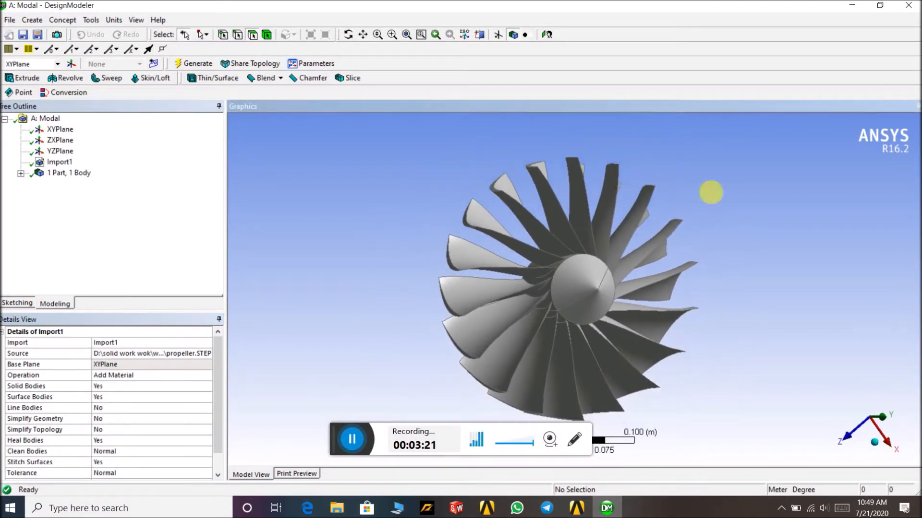
left_click(911, 8)
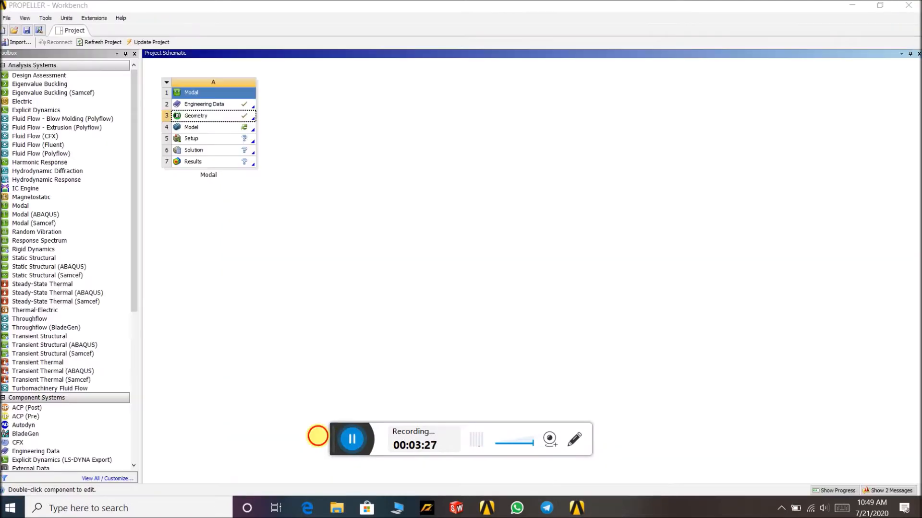
- Open the Model cell in Mechanical
double_click(244, 130)
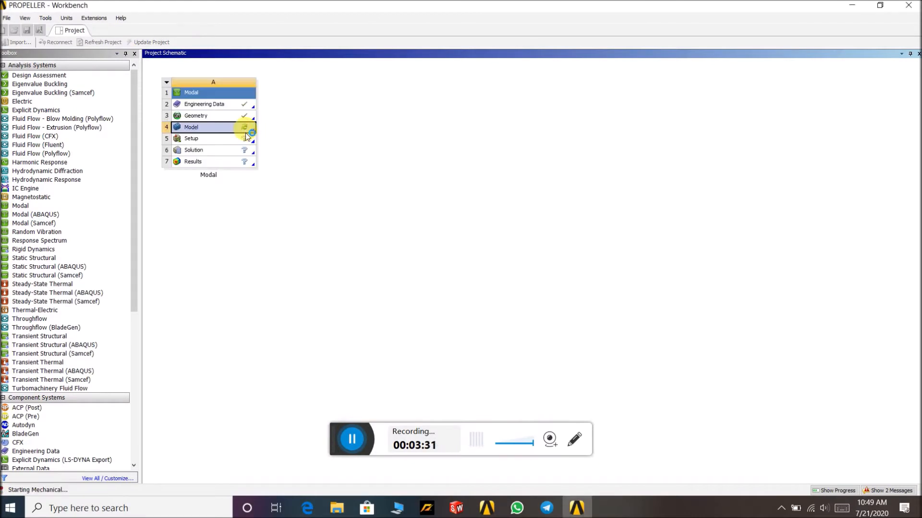
left_click(348, 446)
left_click(312, 440)
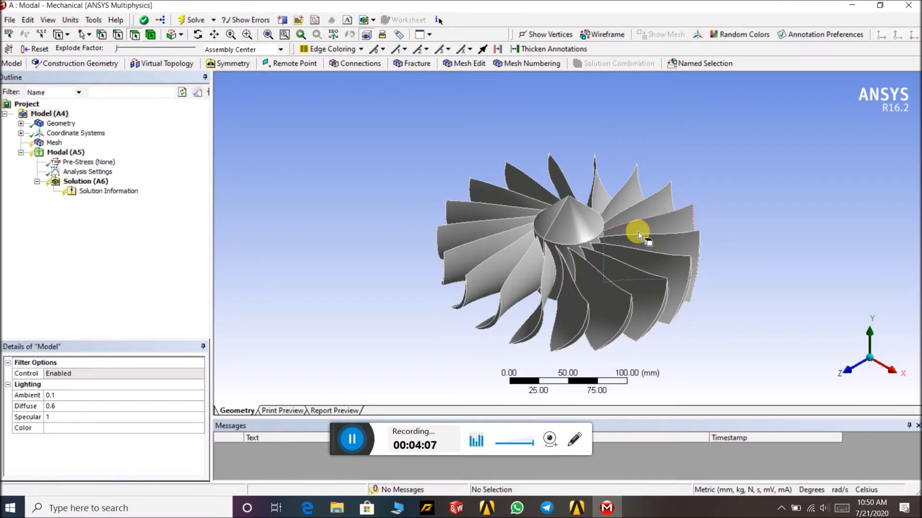
middle_click_drag(621, 171, 667, 225)
left_click(824, 508)
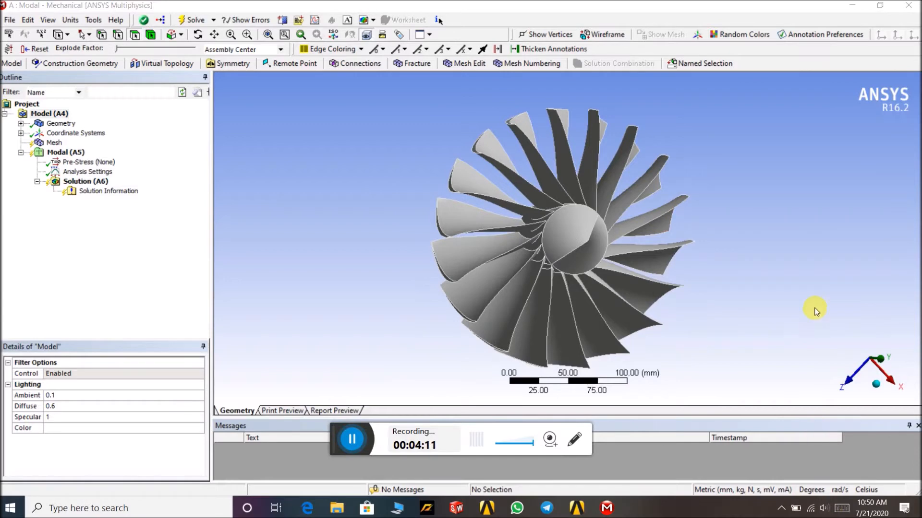
scroll(818, 317, "up", 8)
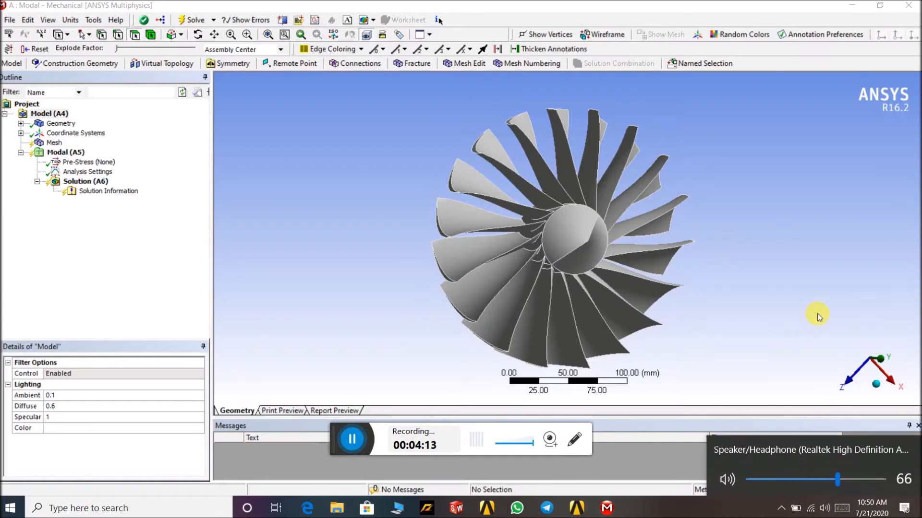
left_click(790, 307)
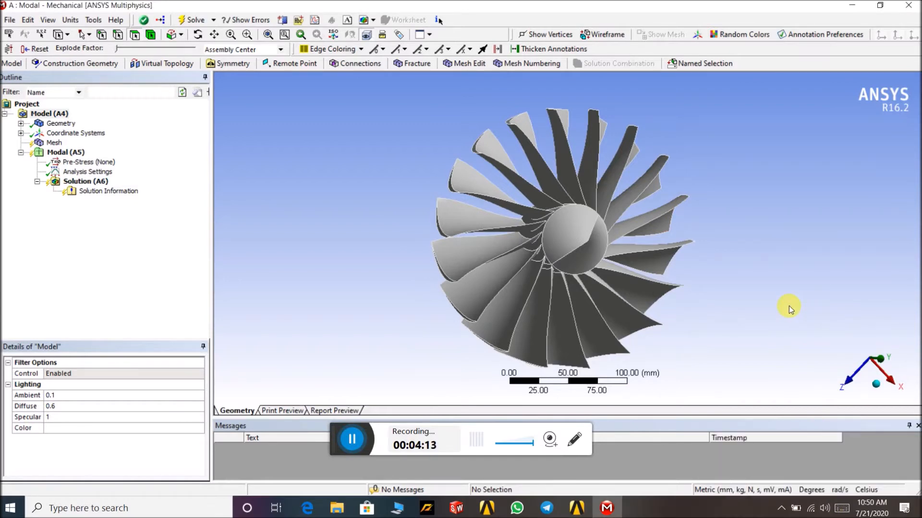
- Assign Aluminum Alloy as the material of the propeller body
left_click(21, 123)
left_click(70, 124)
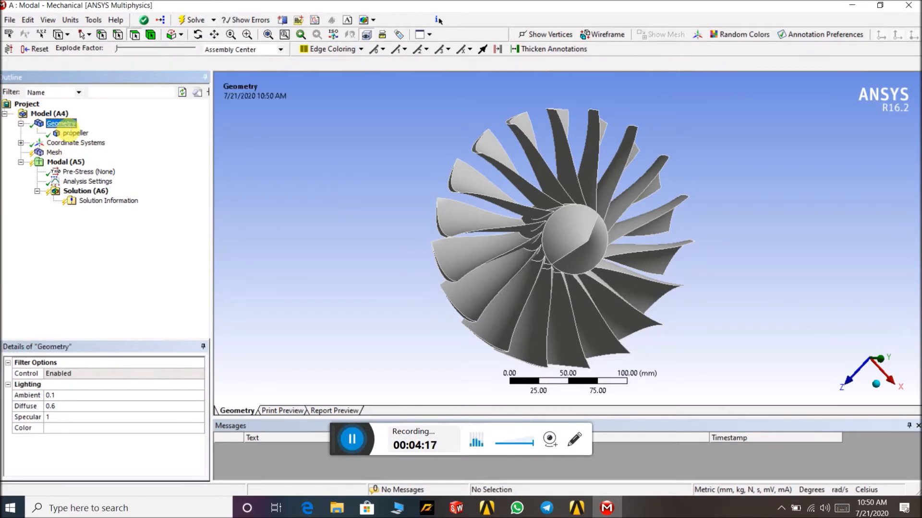
left_click(74, 134)
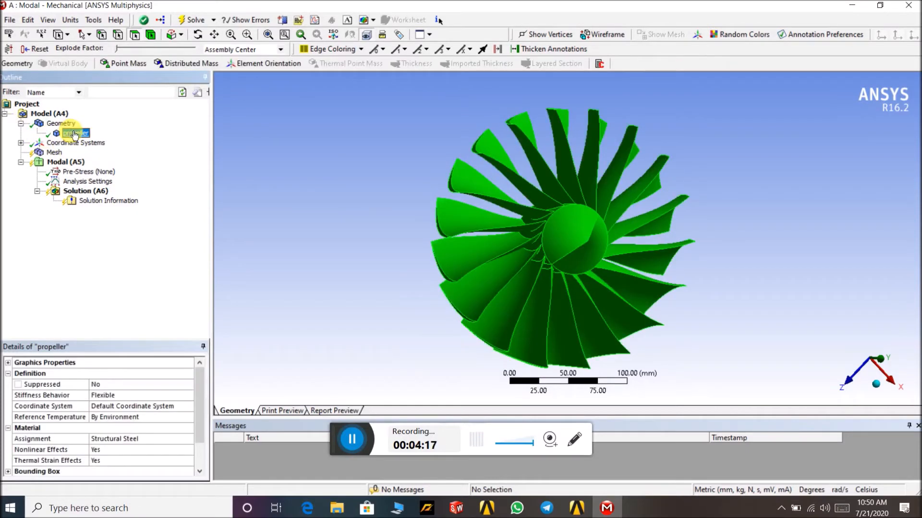
left_click(188, 438)
left_click(189, 439)
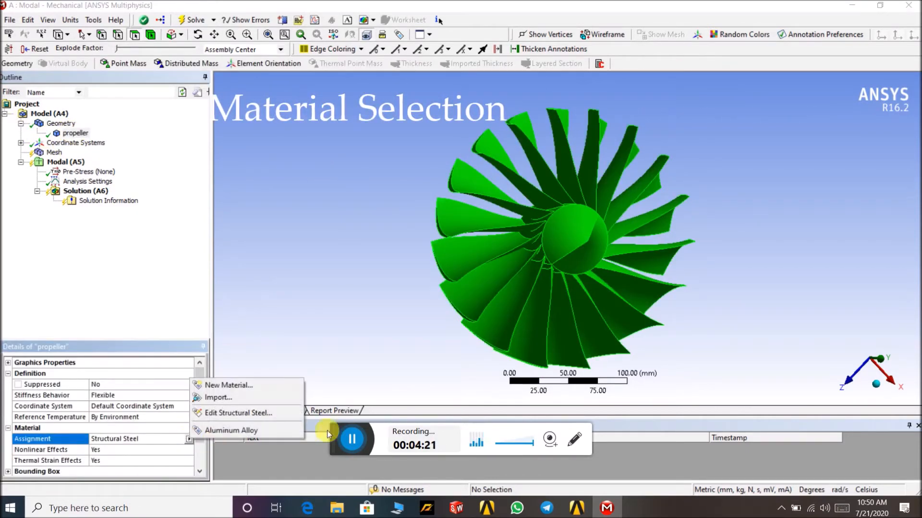
left_click(421, 311)
left_click(577, 508)
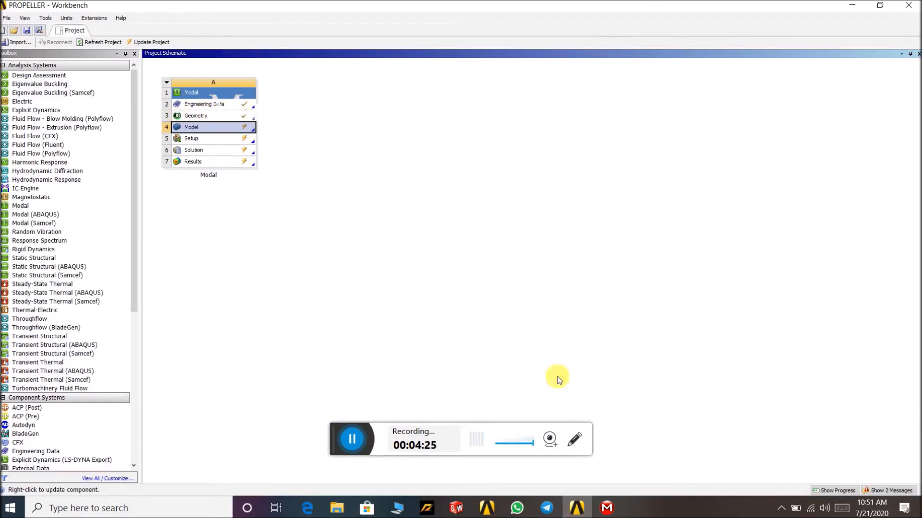
left_click(609, 510)
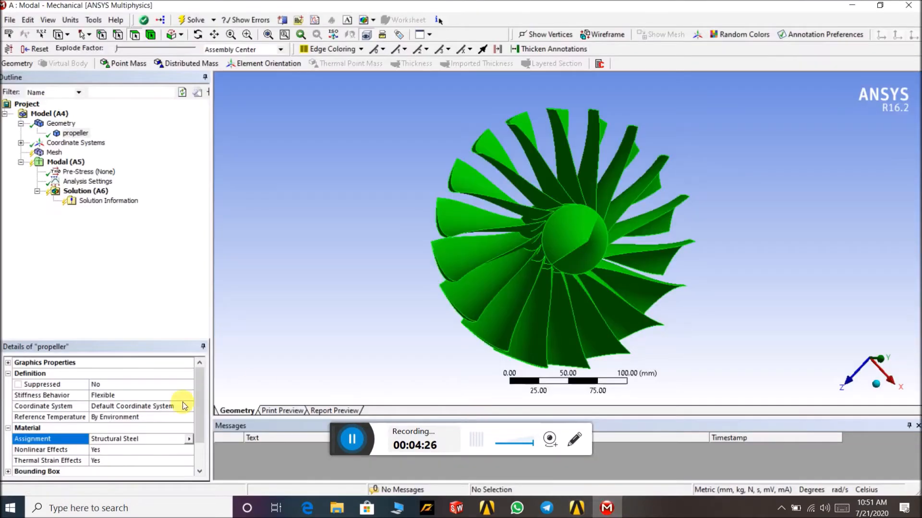
left_click(190, 439)
left_click(238, 432)
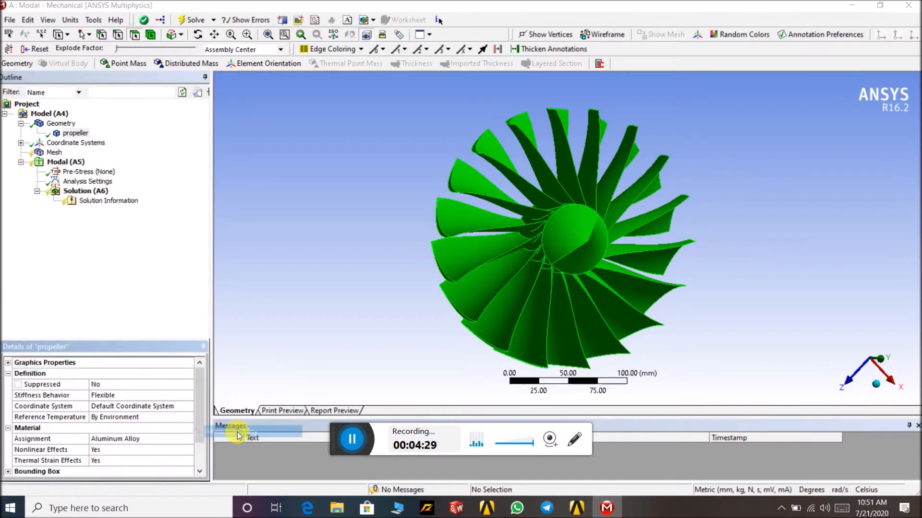
- Switch to the project schematic and open Engineering Data
mouse_move(699, 165)
middle_mouse_down()
mouse_move(683, 144)
mouse_move(688, 173)
middle_mouse_up()
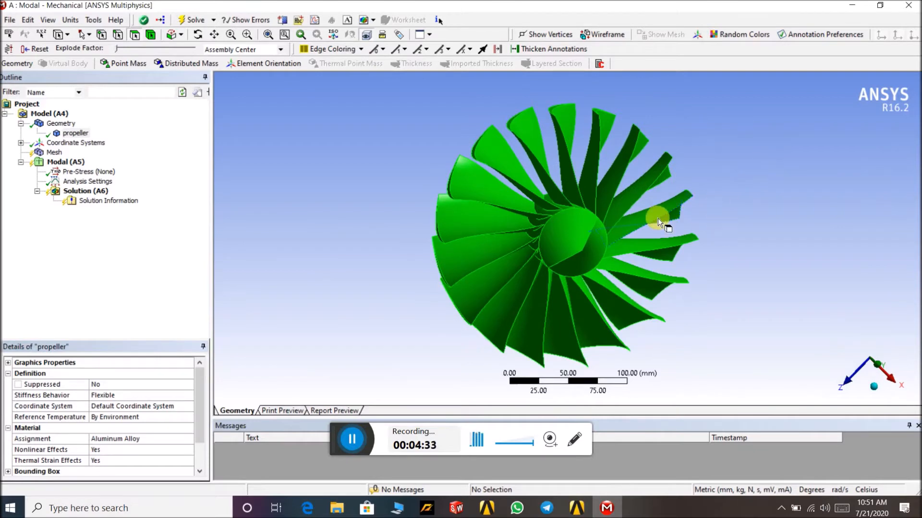
left_click(576, 507)
double_click(248, 104)
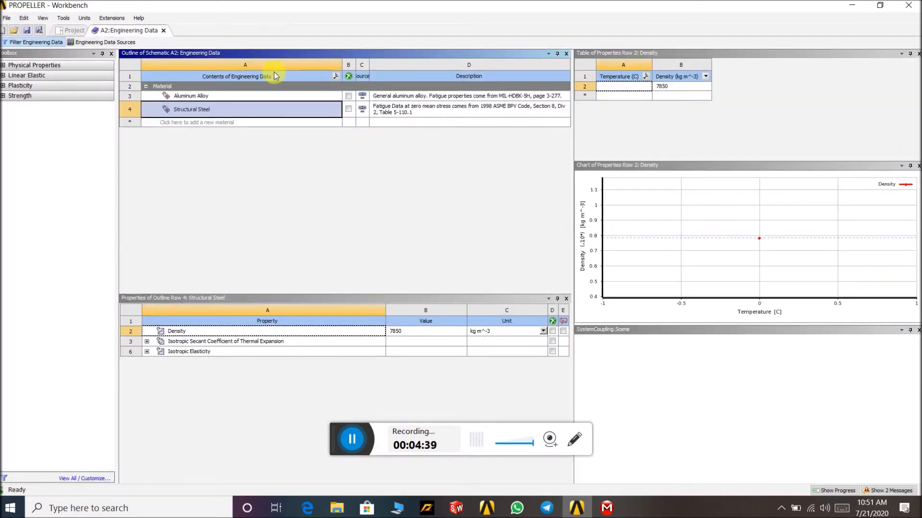
- Add PVC Foam (60 kg m^-3) from the Composite Materials library and return to the project
left_click(101, 42)
left_click(205, 96)
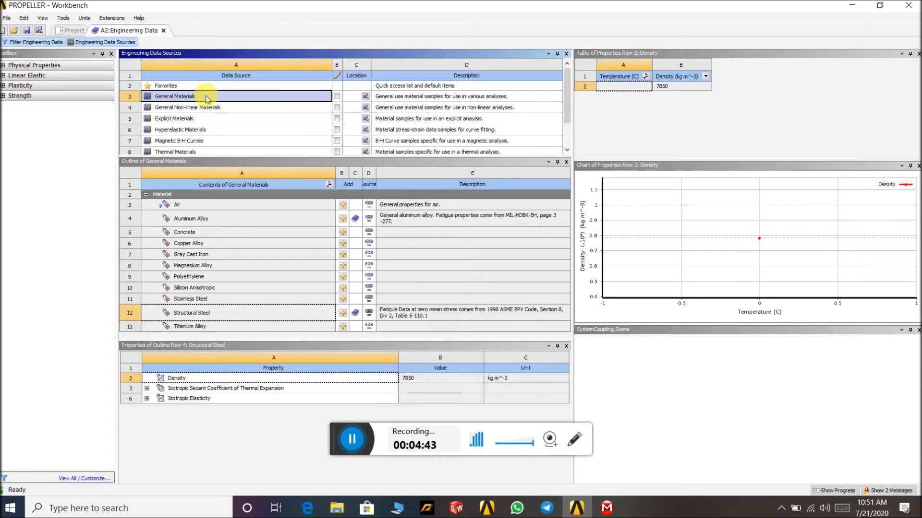
scroll(244, 117, "down", 3)
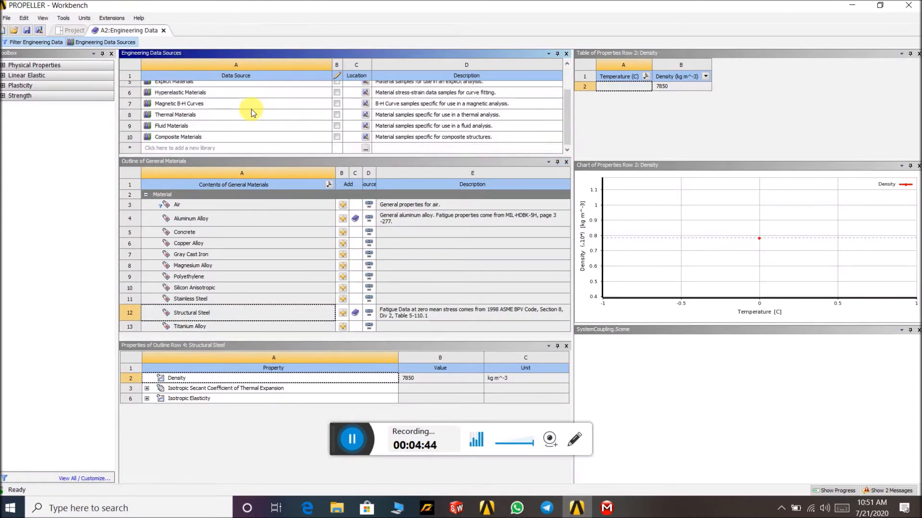
left_click(239, 138)
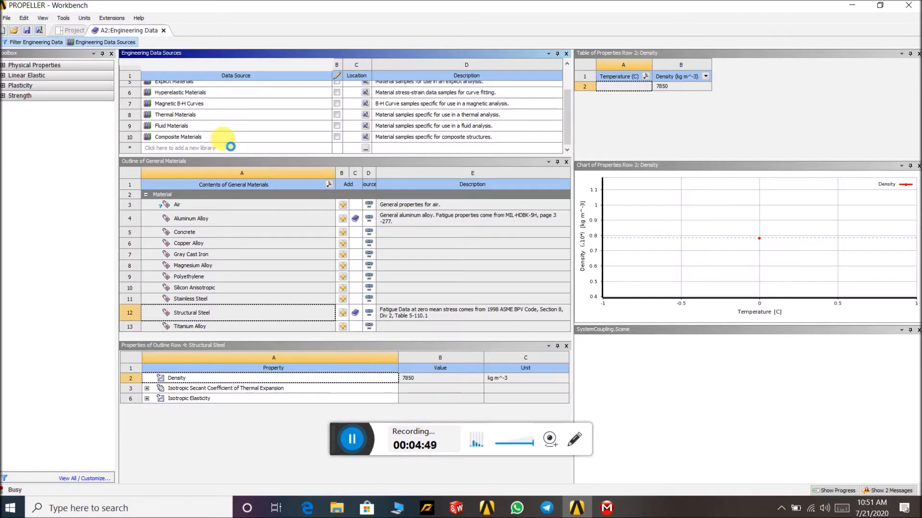
left_click(243, 138)
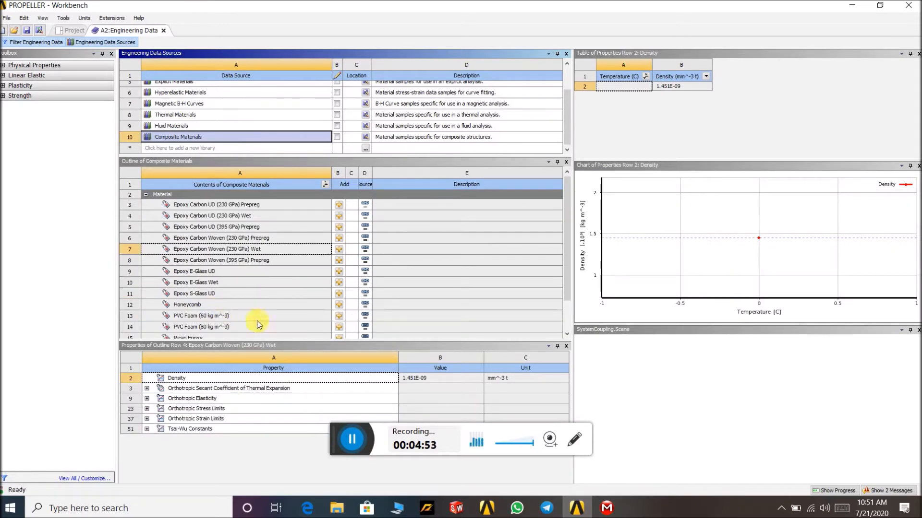
left_click(345, 320)
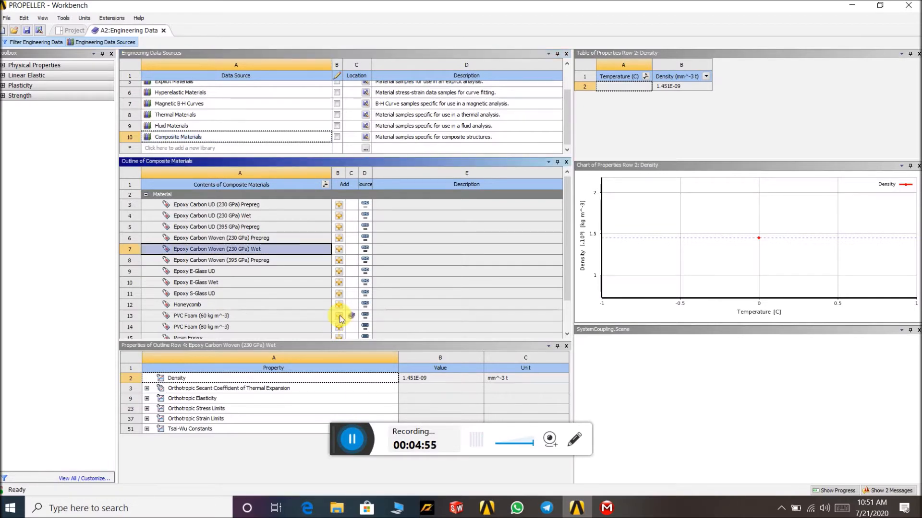
left_click(163, 31)
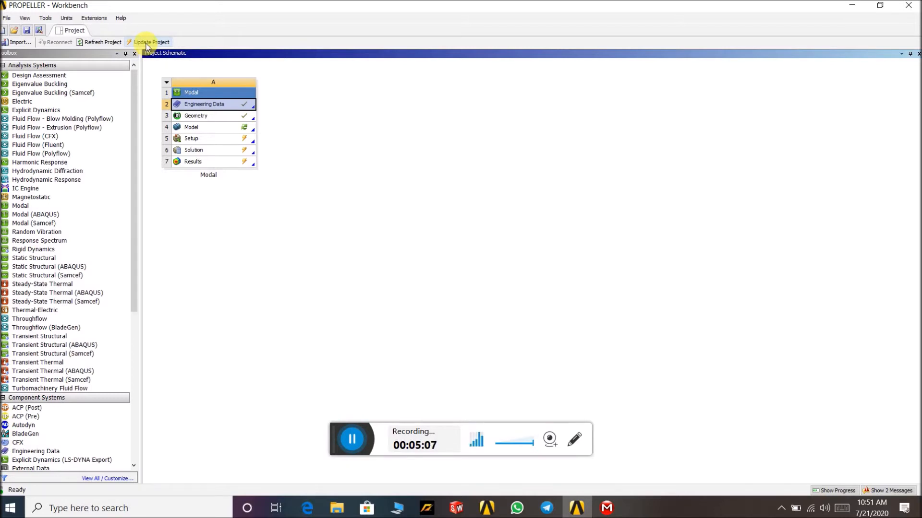
- Check the propeller's material options in Mechanical, then update the project in Workbench
double_click(239, 129)
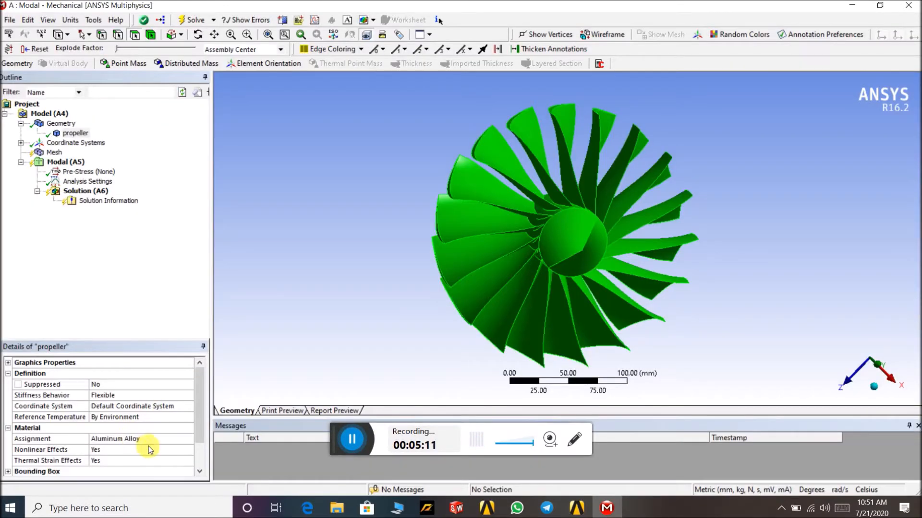
left_click(183, 438)
left_click(189, 440)
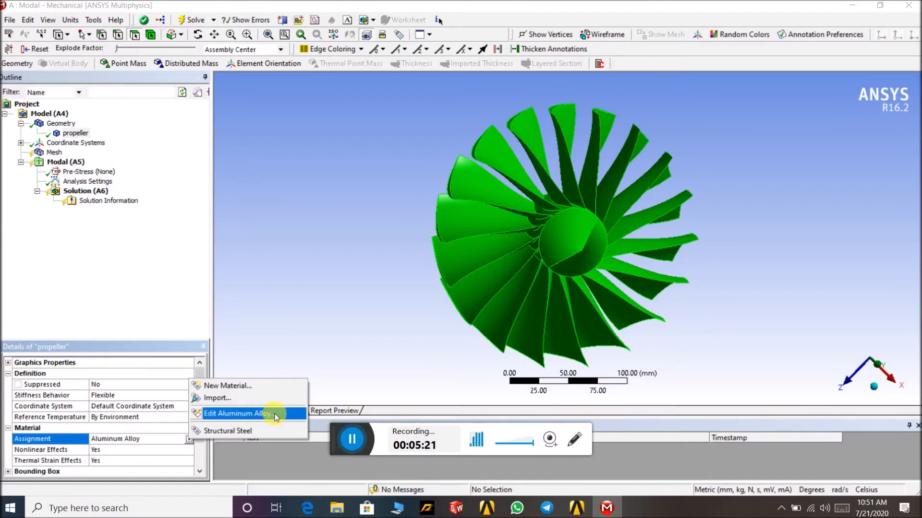
left_click(576, 508)
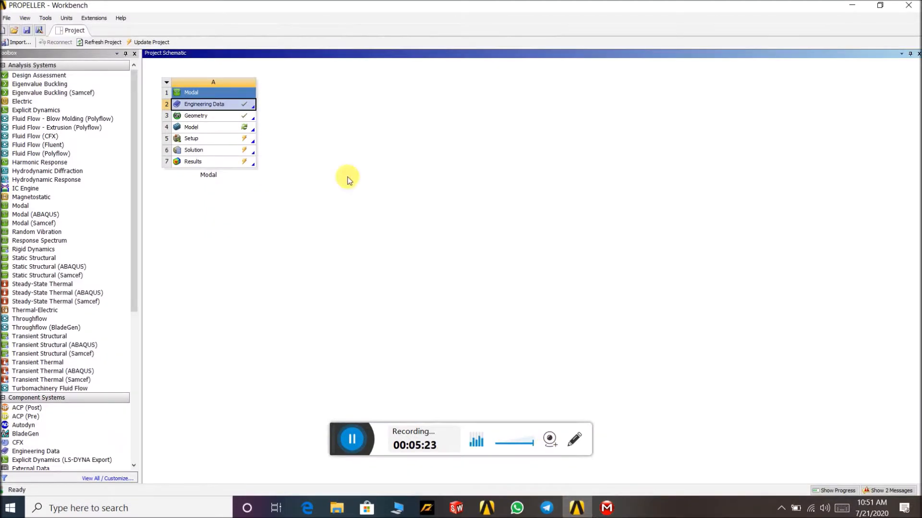
left_click(150, 44)
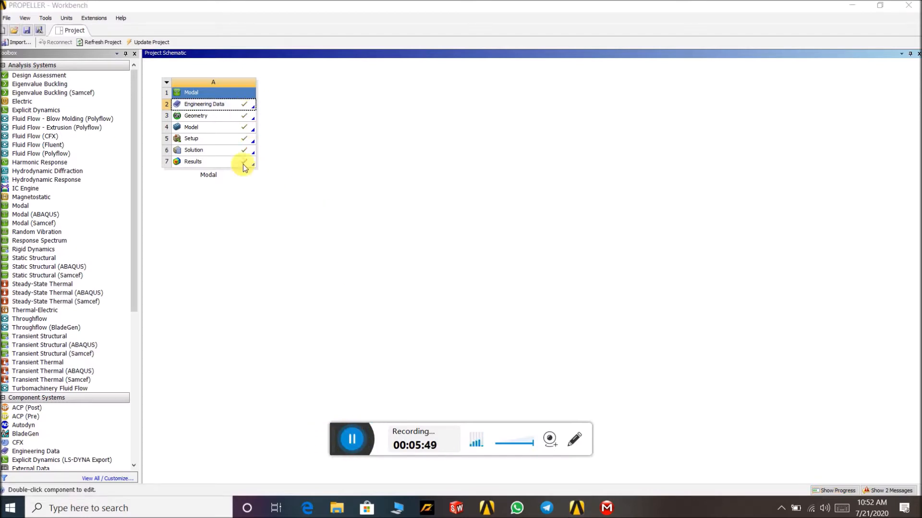
- Review the propeller's material assignment options in Mechanical
left_click(607, 509)
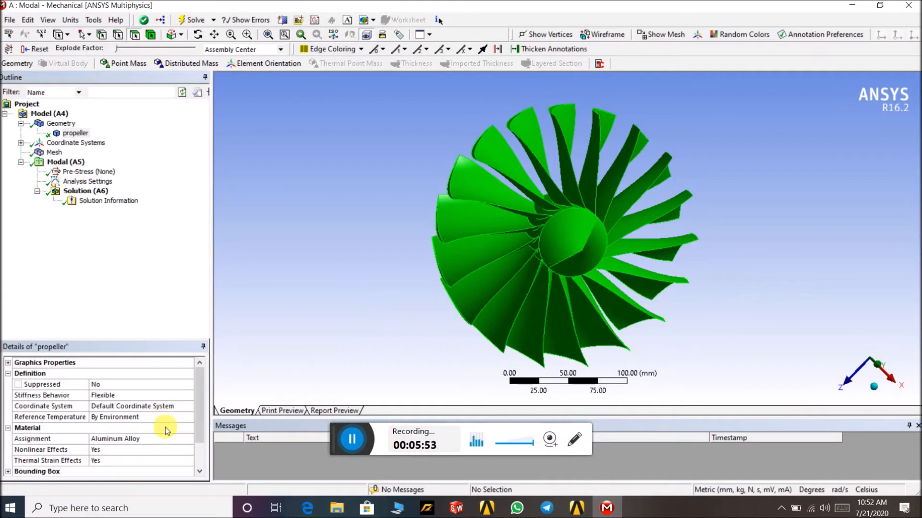
left_click(75, 133)
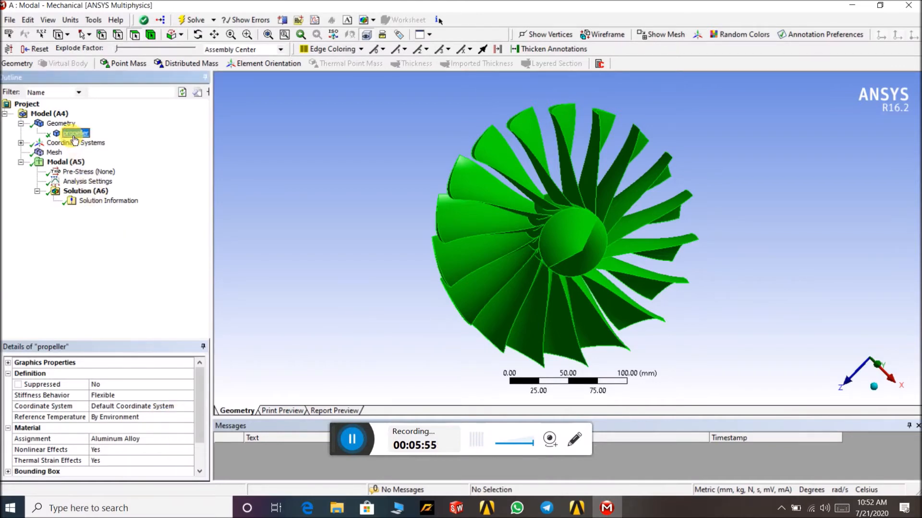
left_click(164, 440)
left_click(188, 441)
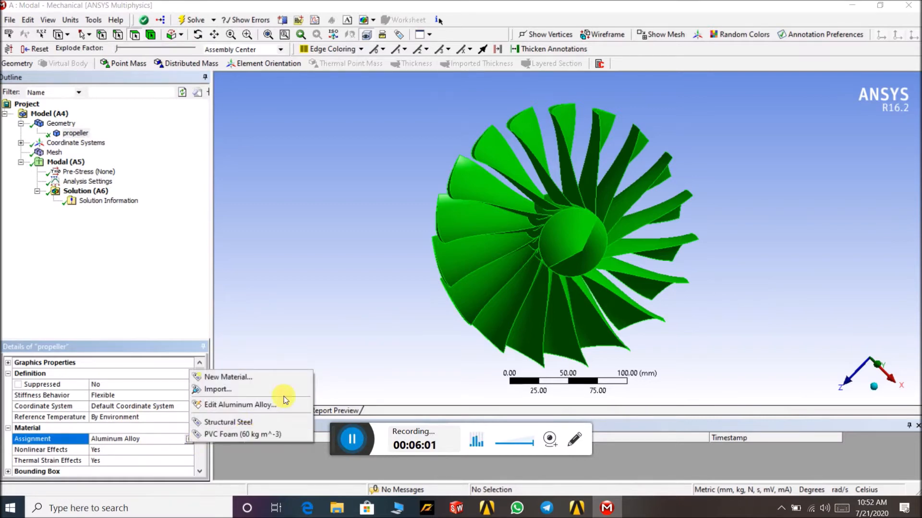
left_click(276, 337)
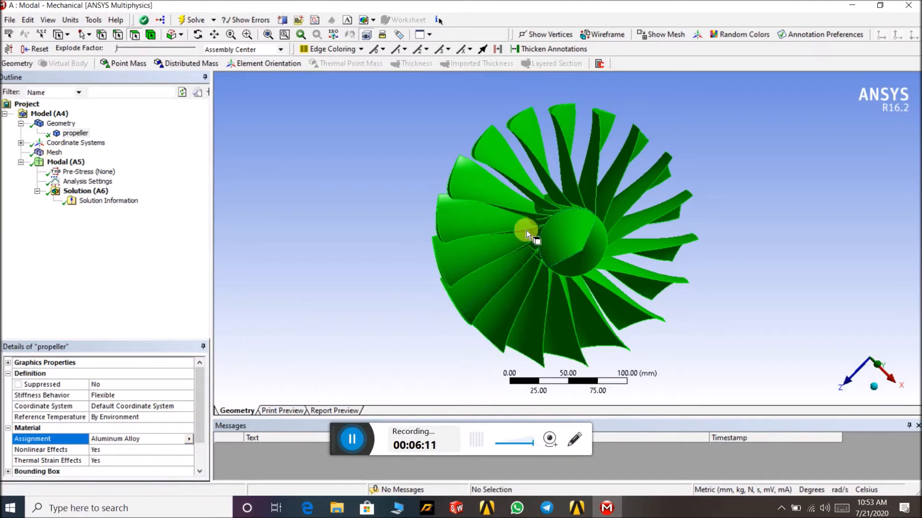
- Generate the mesh for the propeller
left_click(55, 153)
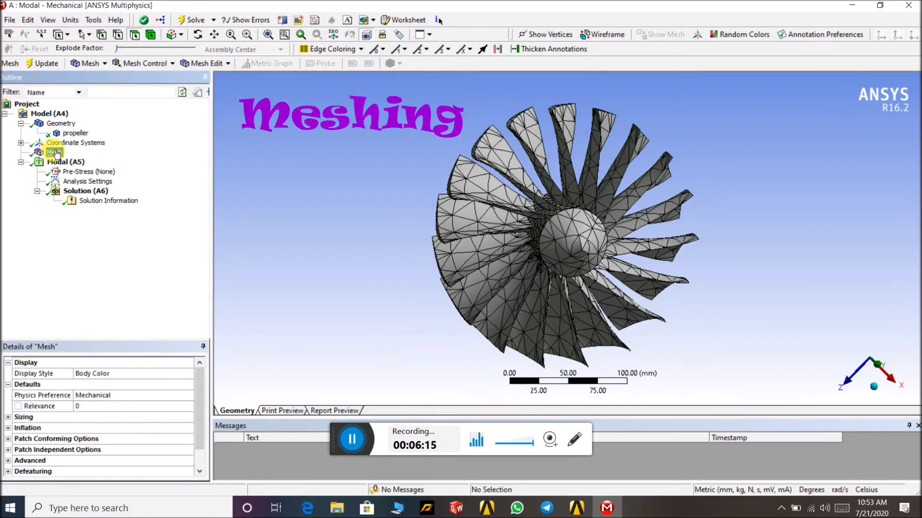
right_click(55, 152)
left_click(102, 191)
- Expand the mesh Sizing details and widen the details panel and its columns
left_click(66, 418)
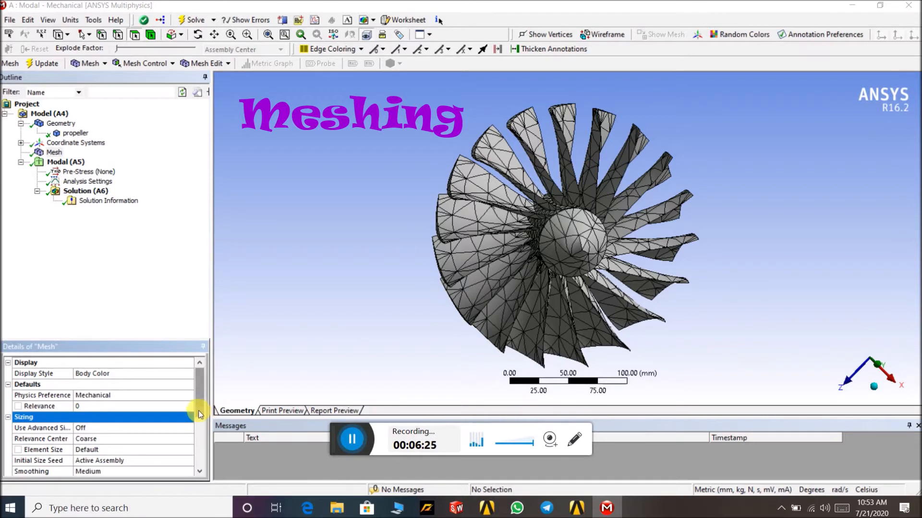
scroll(201, 435, "down", 2)
scroll(200, 435, "up", 1)
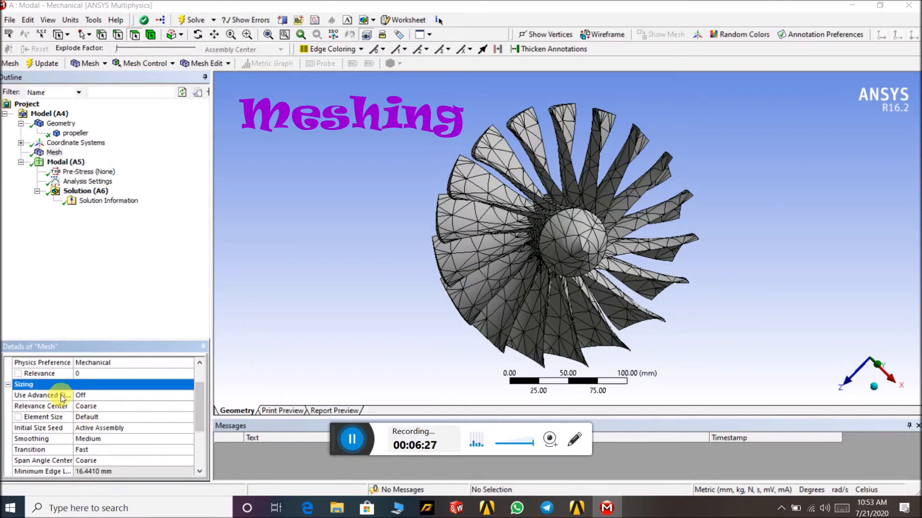
left_click_drag(77, 385, 107, 384)
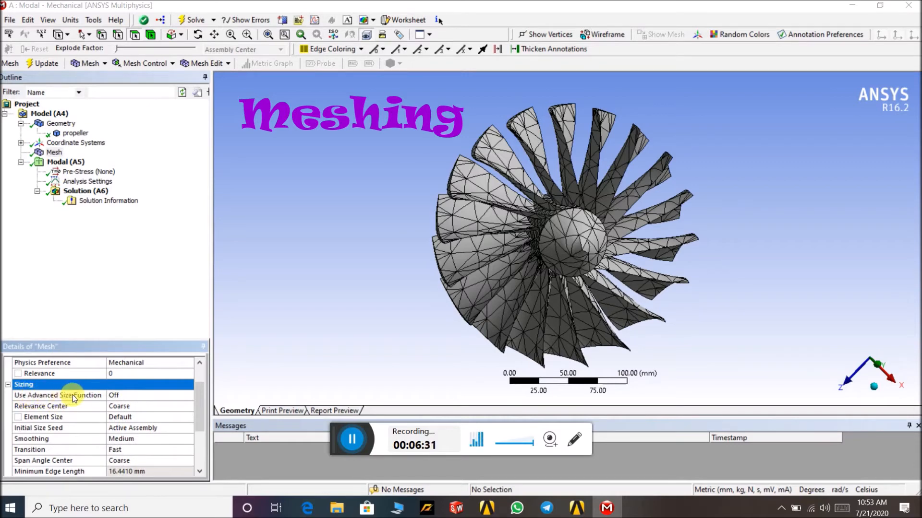
left_click_drag(214, 366, 225, 365)
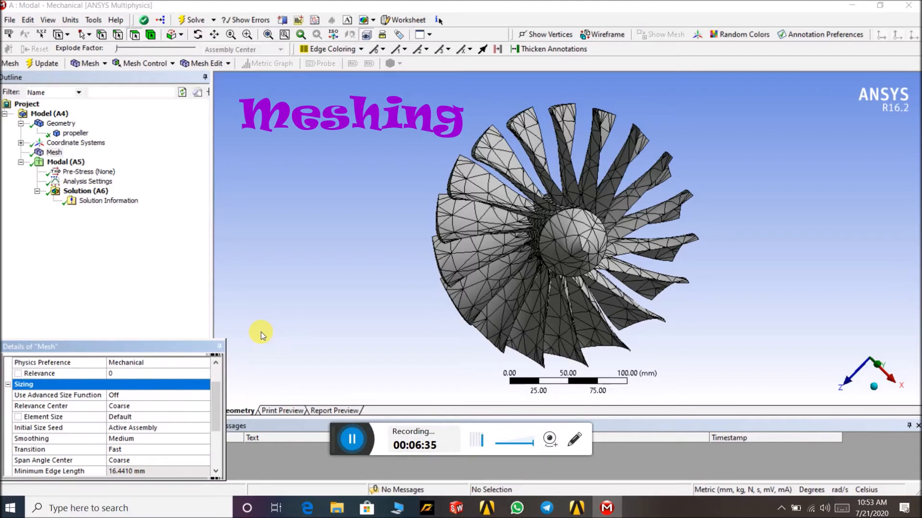
- Inspect the Use Advanced Size Function and Relevance Center options of the mesh
mouse_move(746, 183)
middle_mouse_down()
mouse_move(771, 167)
mouse_move(765, 193)
mouse_move(737, 194)
middle_mouse_up()
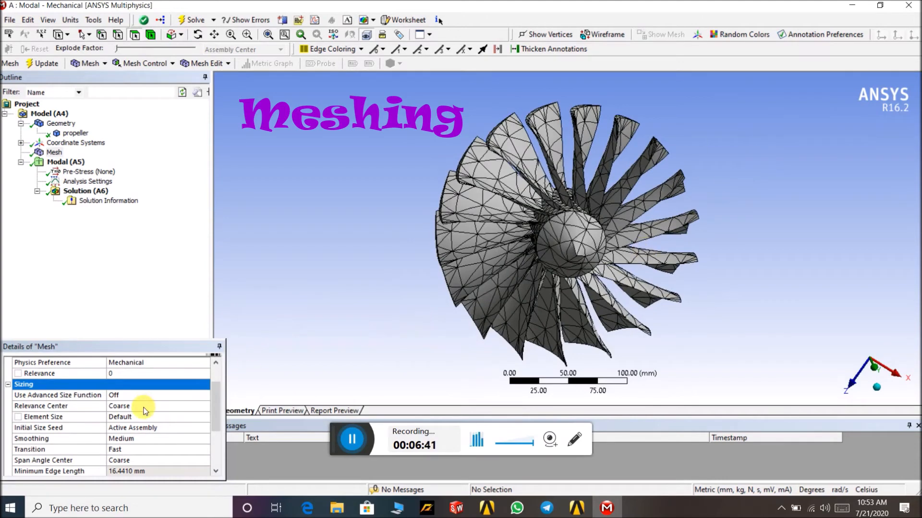
left_click(204, 395)
left_click(206, 396)
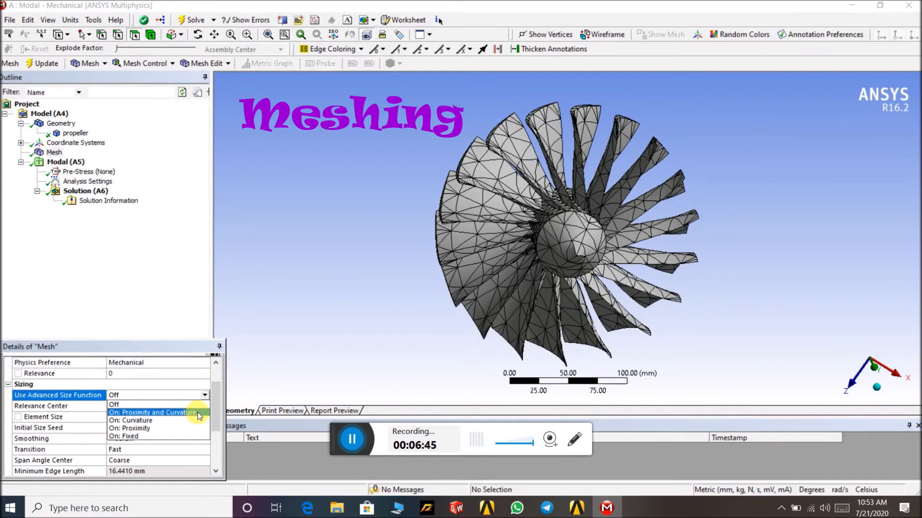
left_click(171, 306)
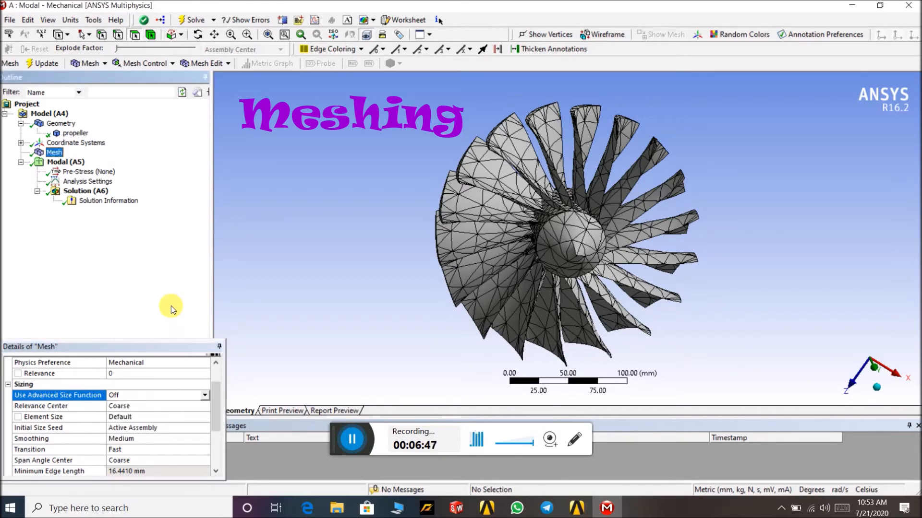
left_click(202, 409)
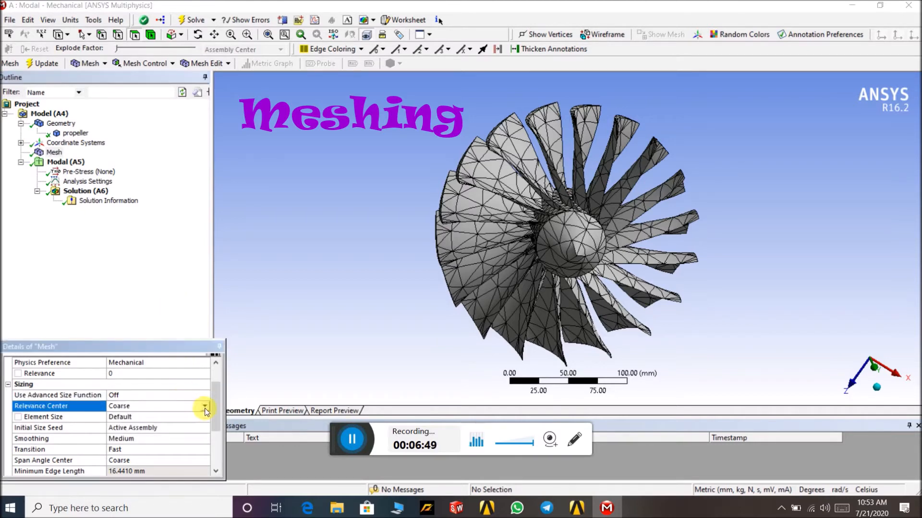
left_click(205, 406)
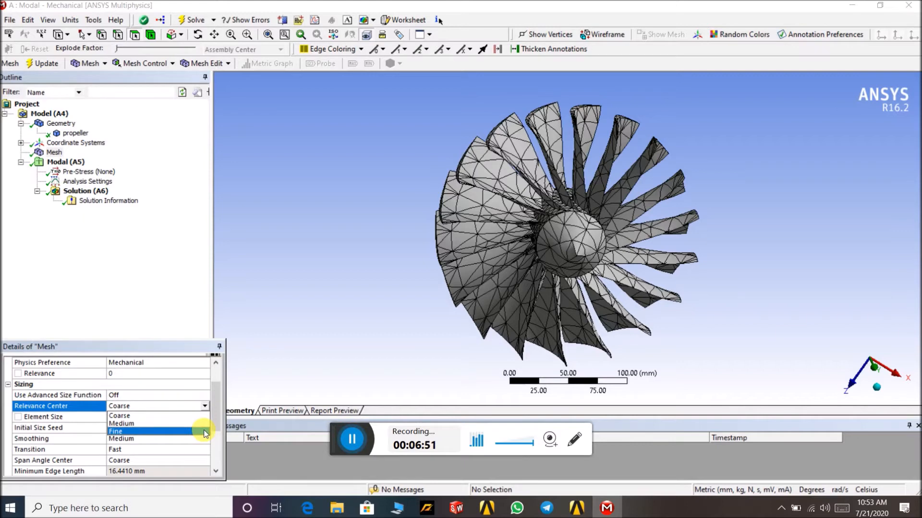
left_click(195, 315)
- Set the mesh Relevance Center to Fine and regenerate the propeller mesh
scroll(471, 208, "up", 4)
middle_click_drag(291, 123, 291, 140)
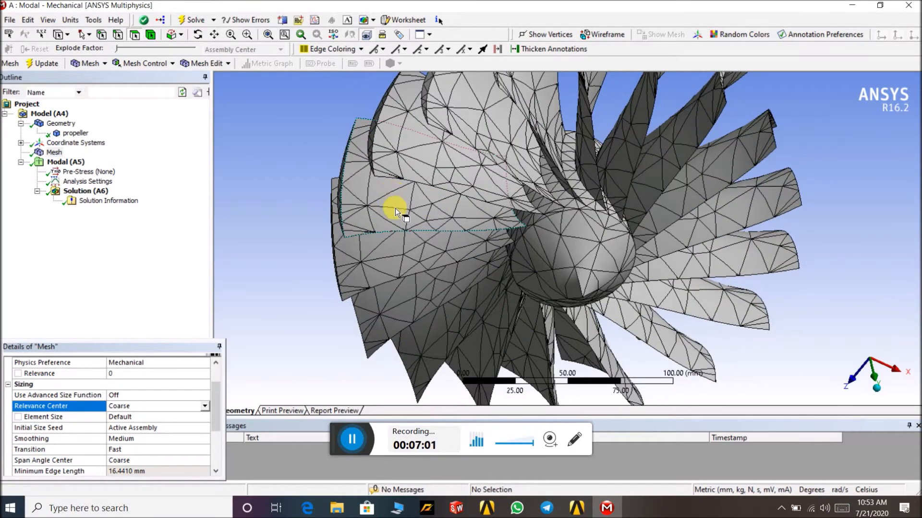
scroll(397, 194, "down", 3)
middle_click_drag(398, 195, 346, 208)
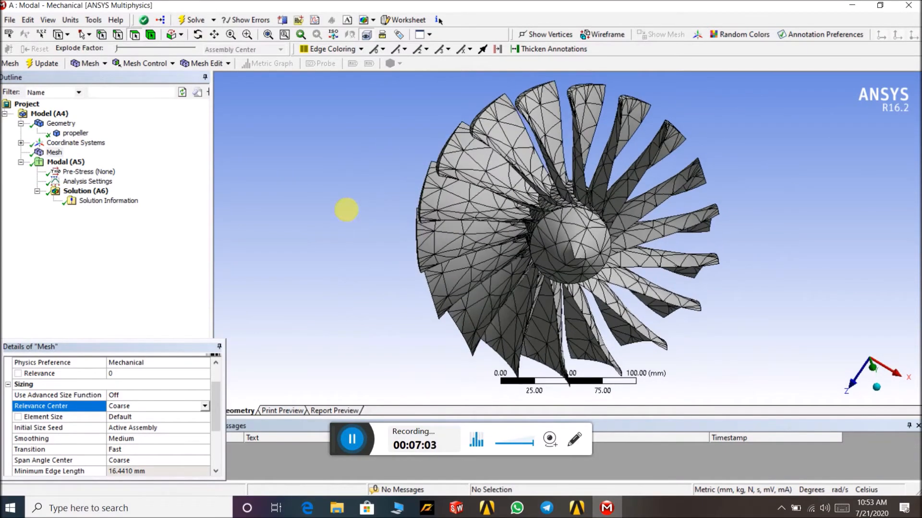
left_click(205, 406)
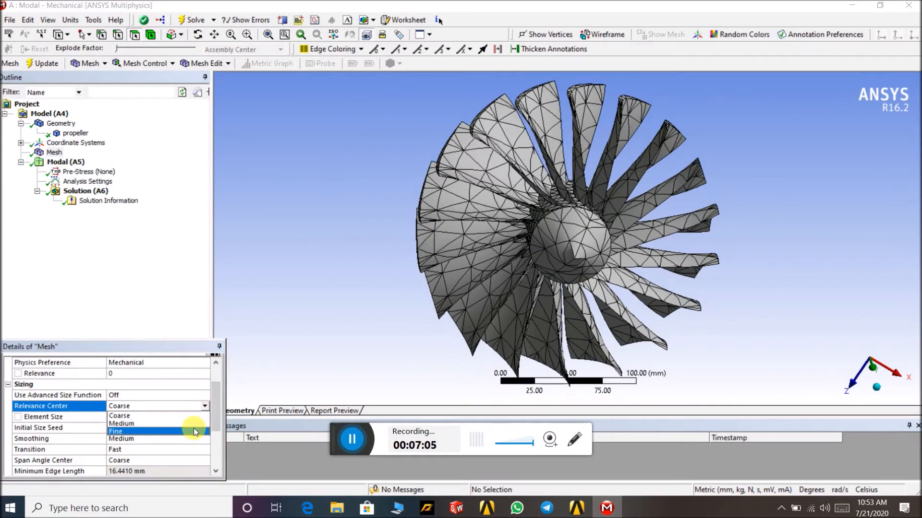
left_click(194, 428)
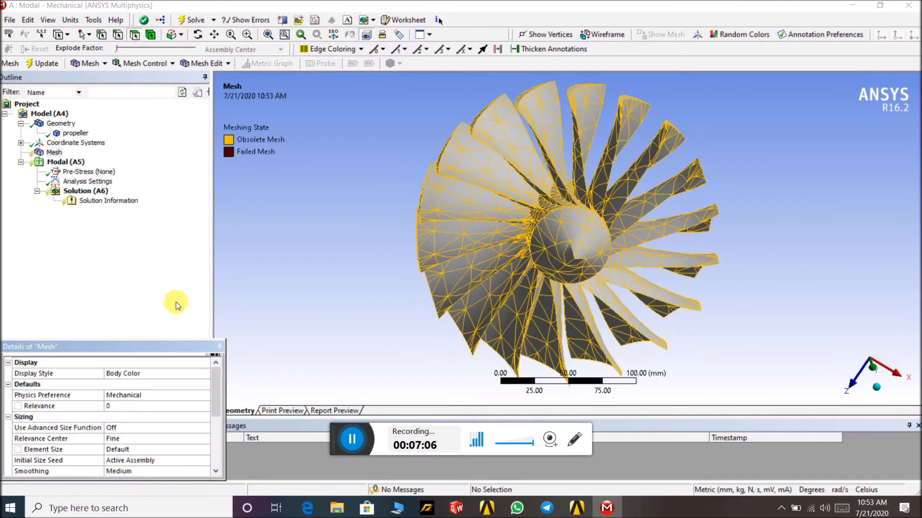
right_click(55, 153)
left_click(92, 194)
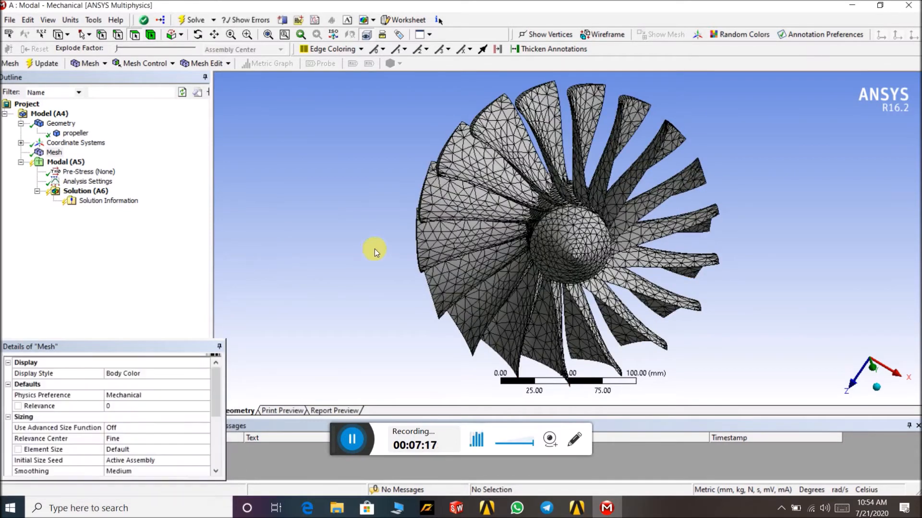
- Inspect the refined mesh on the propeller and its Relevance Center setting
scroll(462, 216, "up", 5)
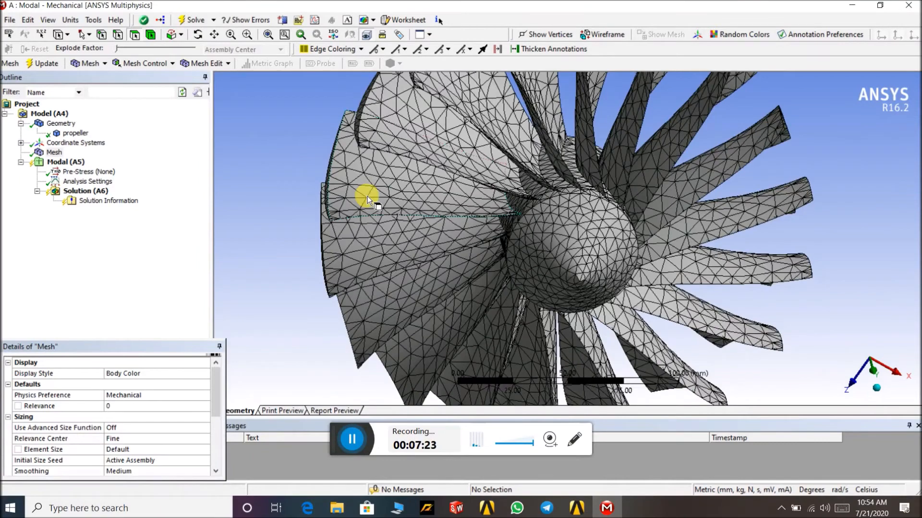
scroll(367, 196, "up", 3)
scroll(368, 196, "down", 2)
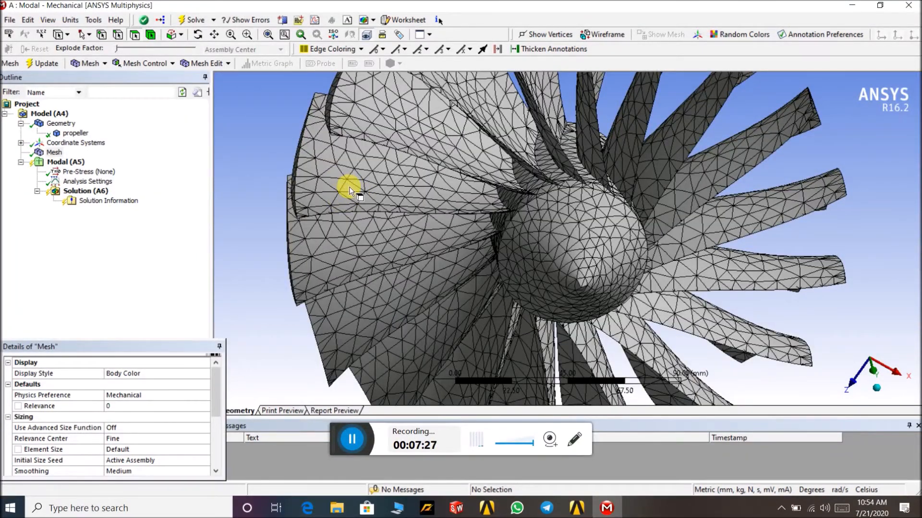
scroll(381, 199, "down", 1)
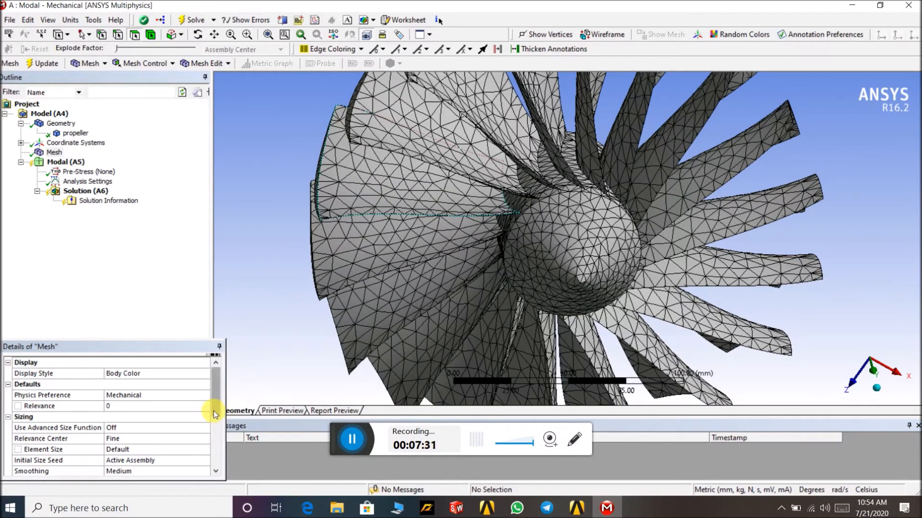
scroll(214, 421, "down", 1)
scroll(215, 422, "down", 1)
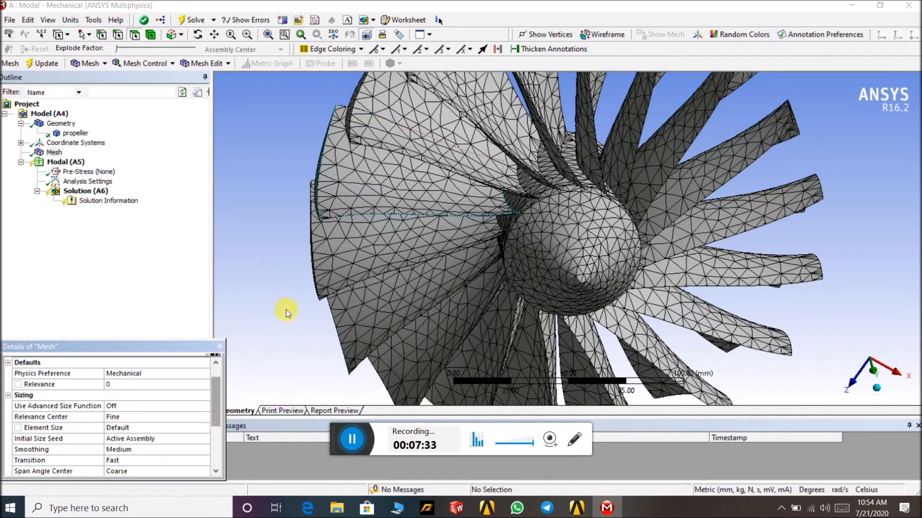
scroll(460, 205, "down", 3)
middle_click_drag(309, 228, 300, 207)
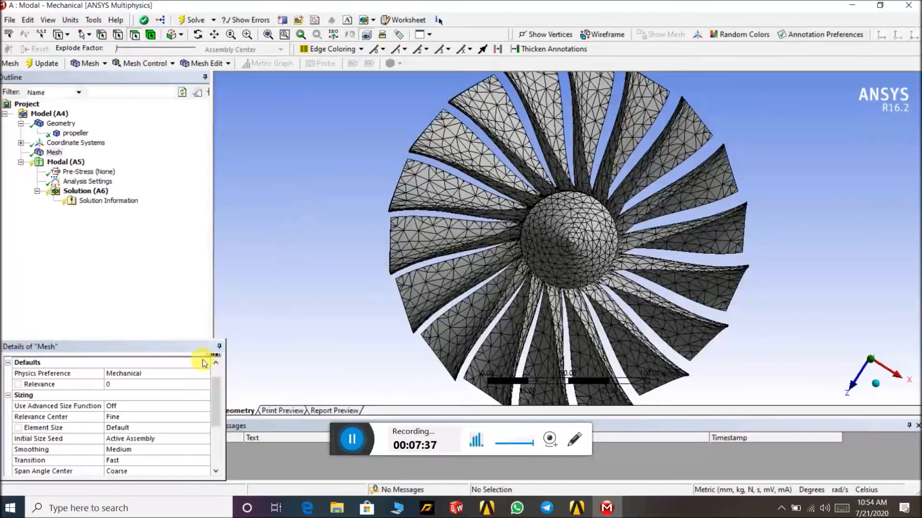
left_click(194, 418)
left_click(192, 418)
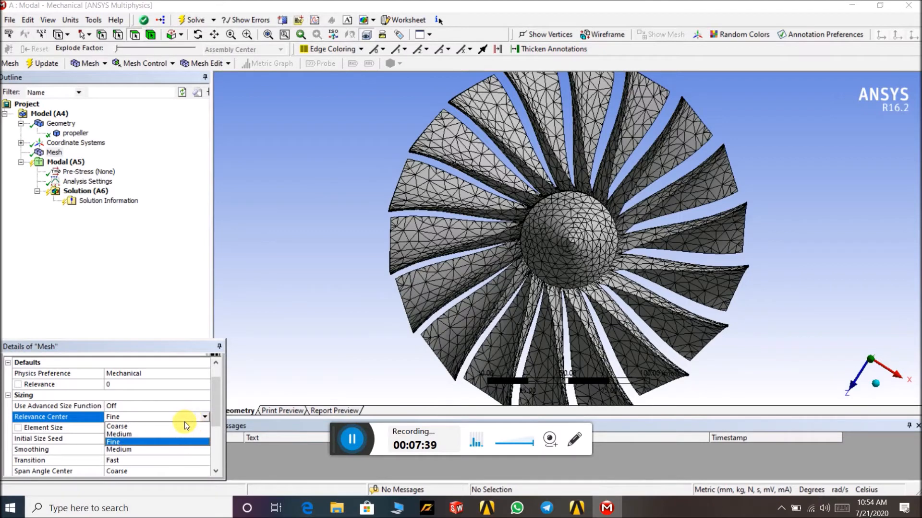
left_click(171, 302)
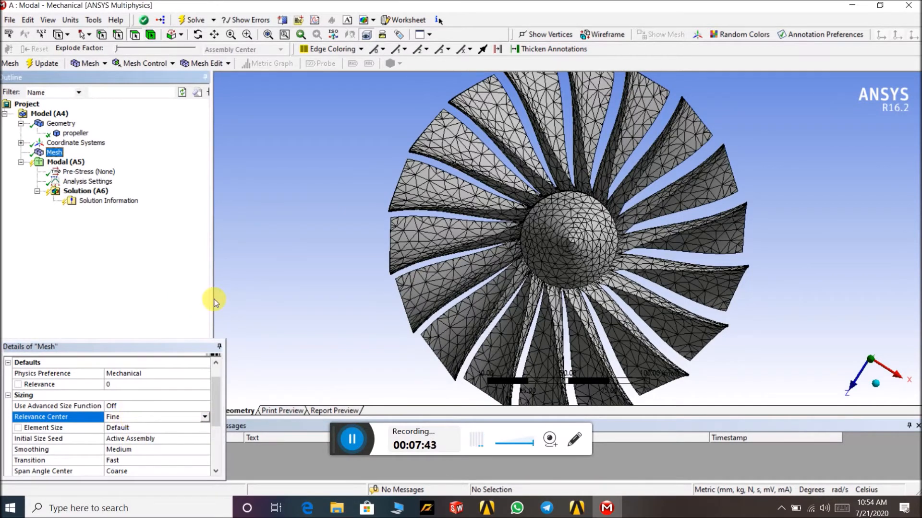
left_click(67, 162)
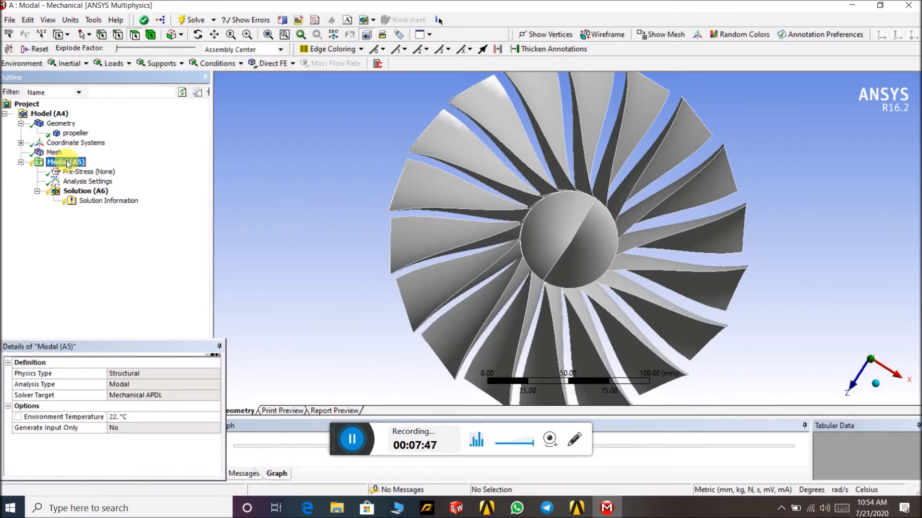
right_click(67, 163)
mouse_move(125, 169)
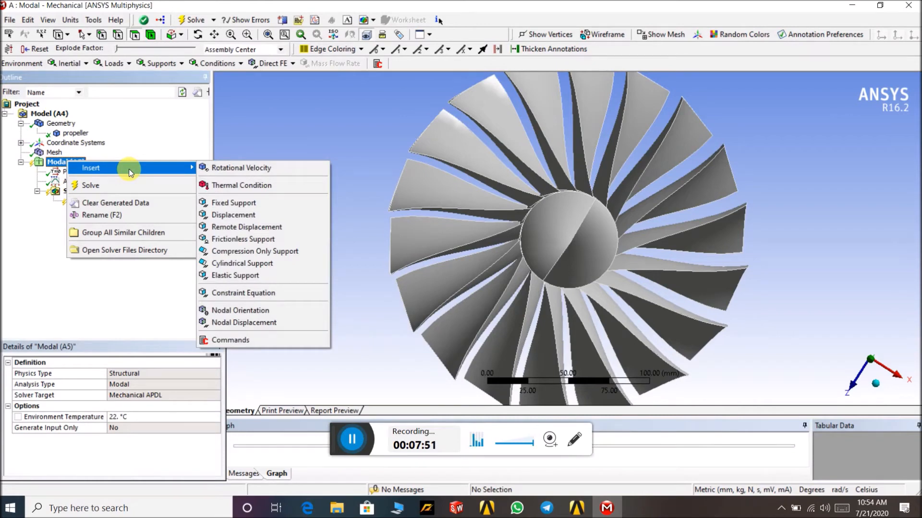
left_click(286, 140)
- Insert a Fixed Support on the propeller's hub face
left_click_drag(293, 186, 378, 181)
left_click_drag(390, 218, 487, 213)
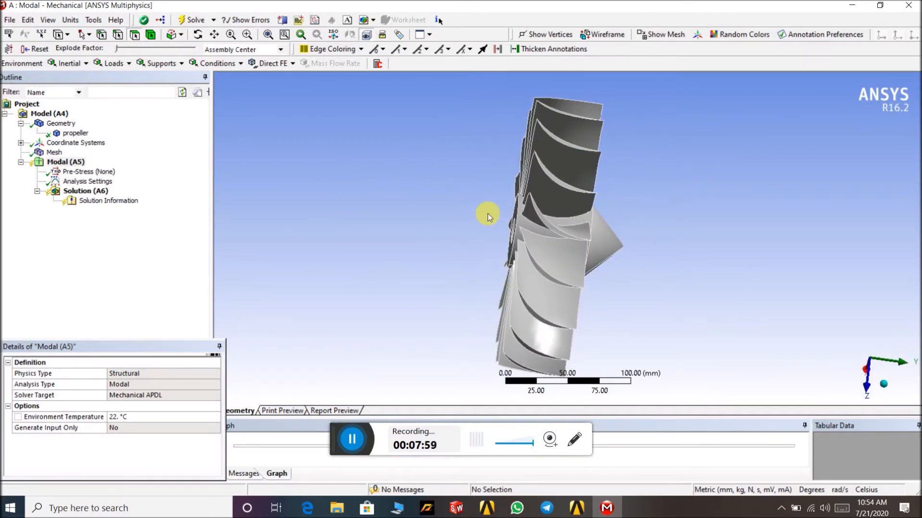
left_click_drag(644, 247, 571, 244)
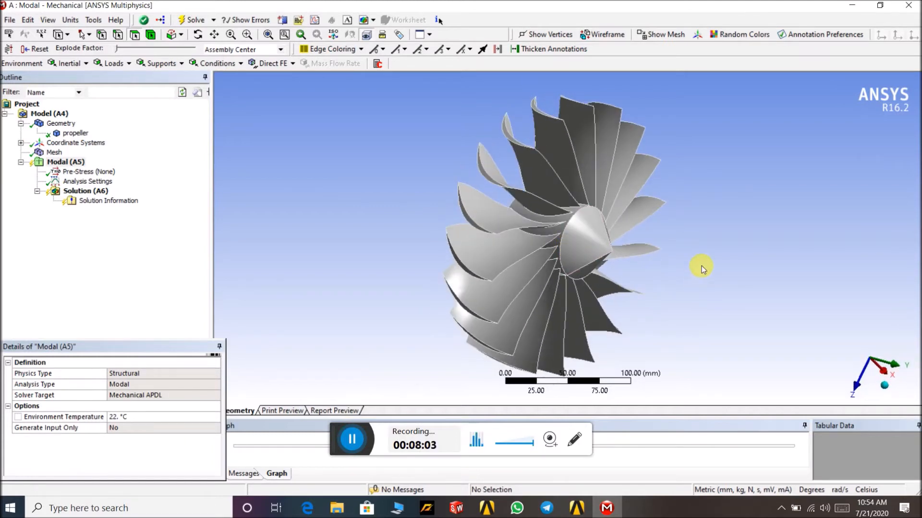
left_click_drag(685, 278, 788, 272)
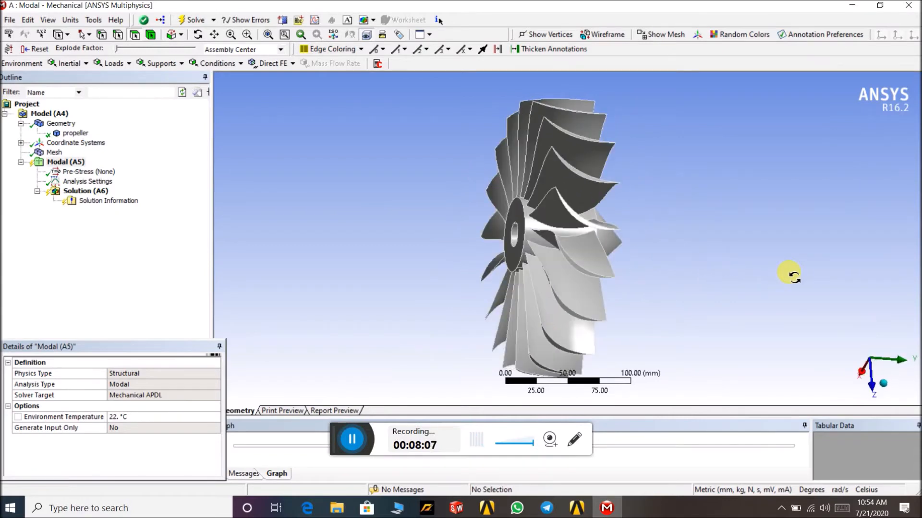
left_click(77, 163)
right_click(77, 168)
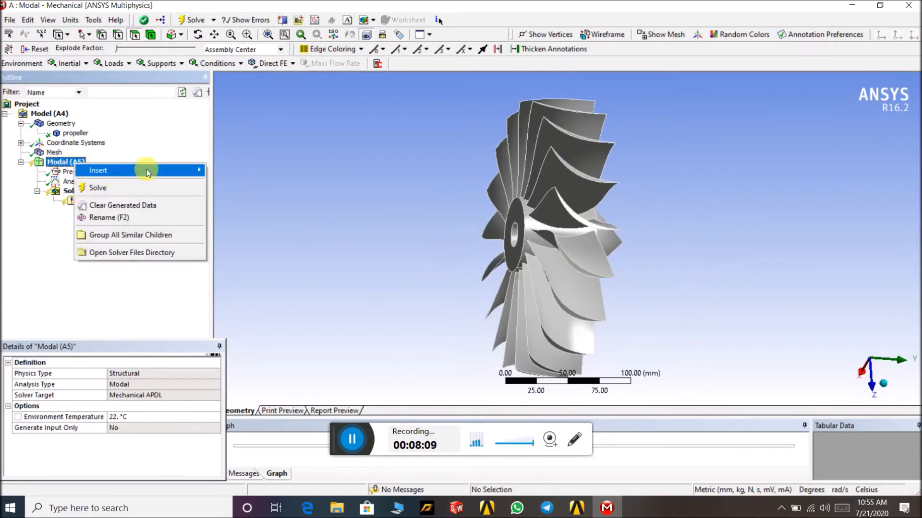
mouse_move(151, 176)
left_click(242, 205)
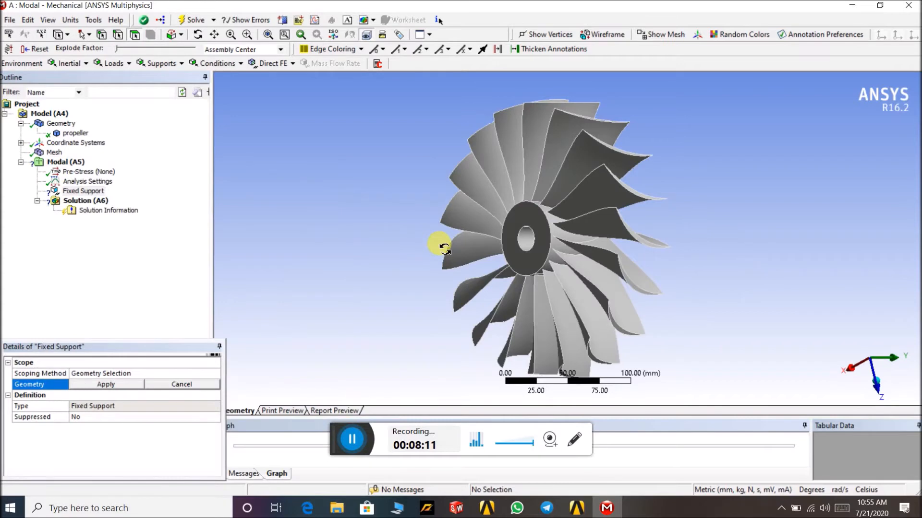
left_click(520, 217)
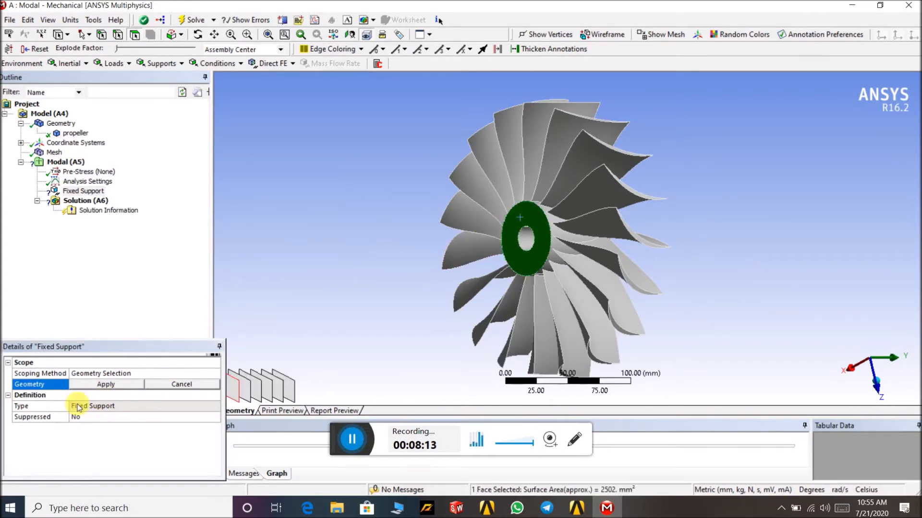
left_click(89, 386)
middle_click_drag(372, 313, 498, 236)
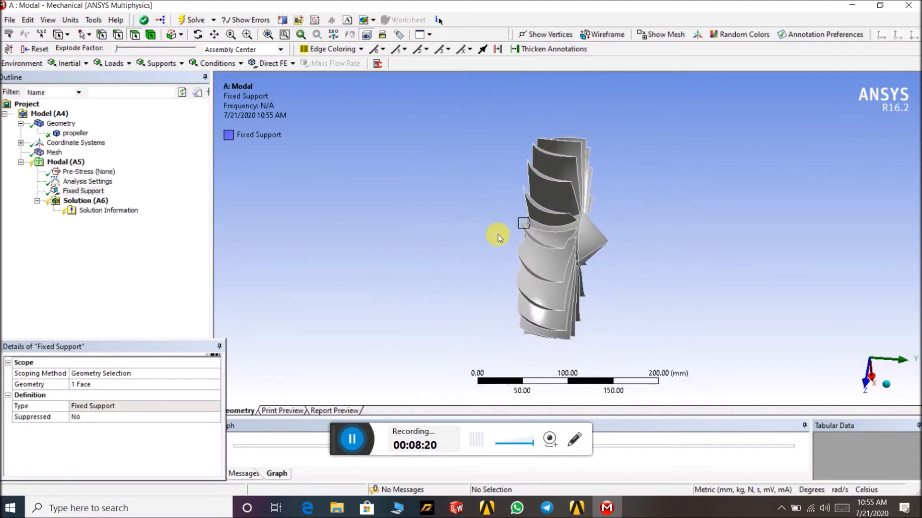
- Set the analysis settings' Max Modes to Find to 8
left_click(106, 183)
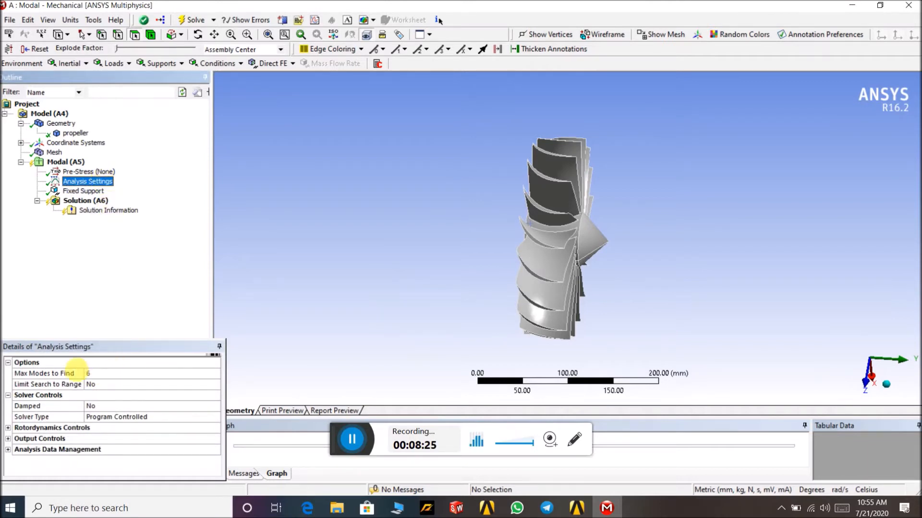
left_click(105, 375)
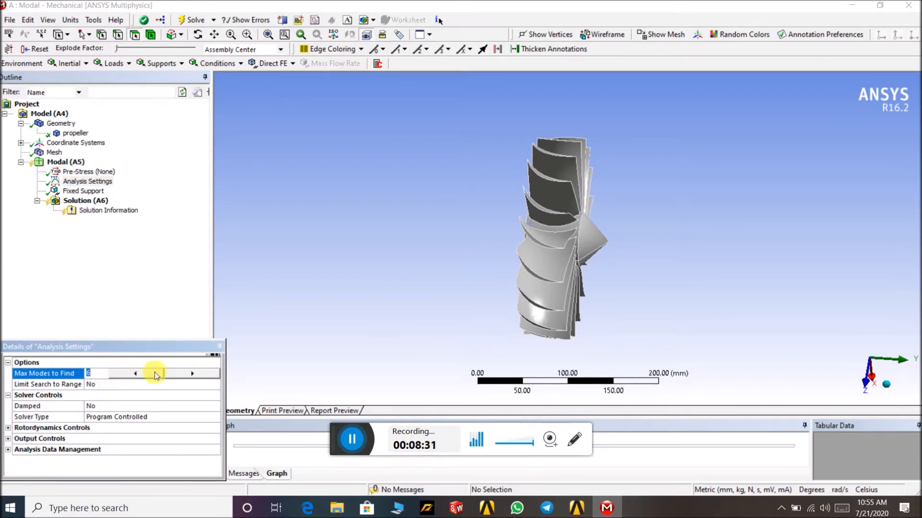
left_click(183, 376)
left_click(183, 375)
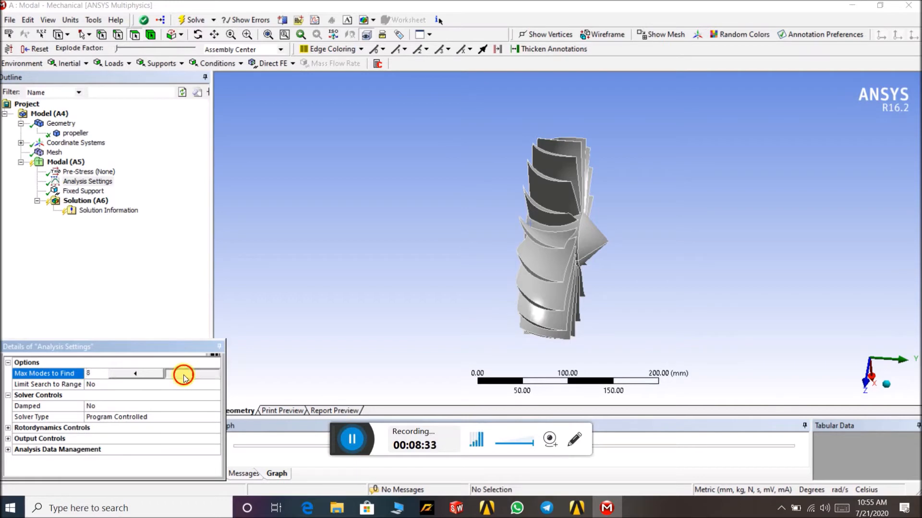
left_click(154, 308)
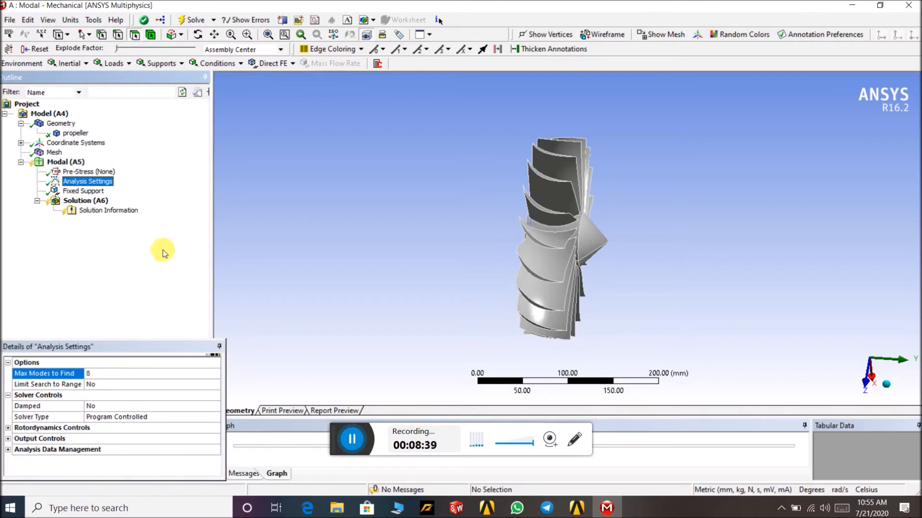
- Insert a Total Deformation result under the solution
left_click(87, 201)
right_click(86, 201)
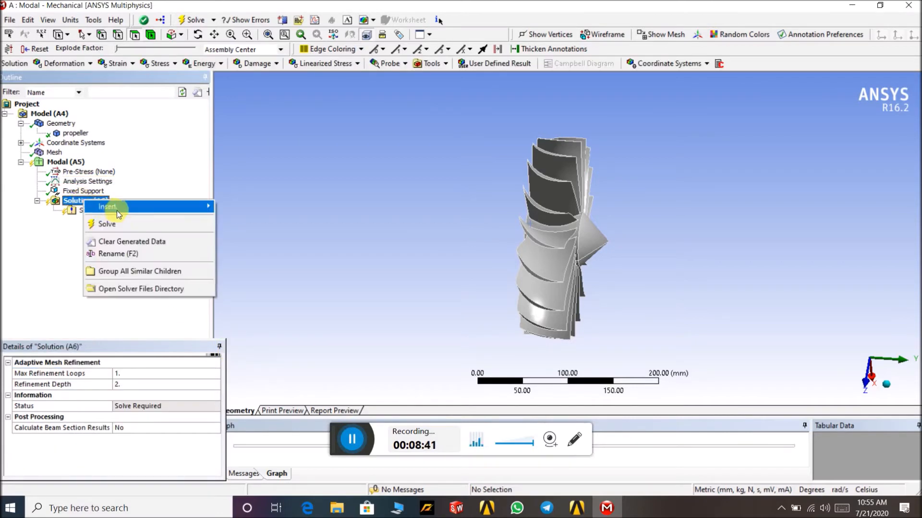
left_click(43, 251)
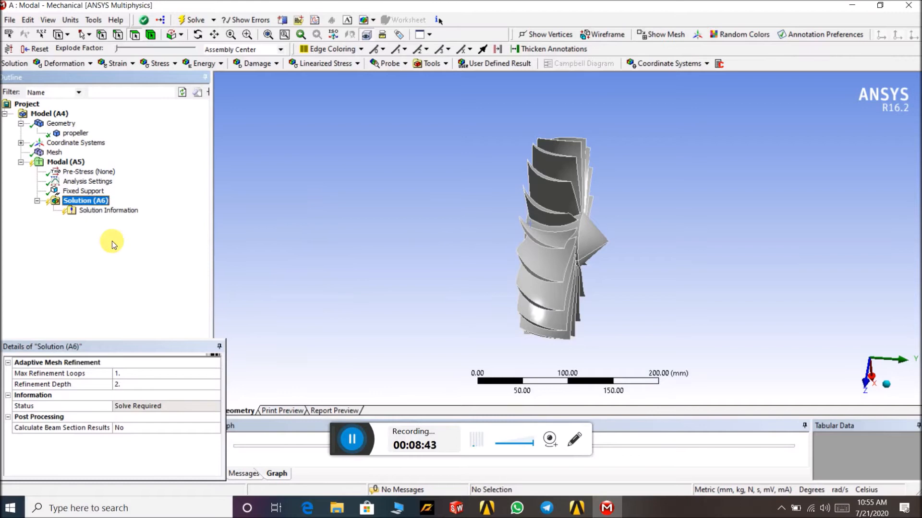
left_click(67, 64)
left_click(53, 78)
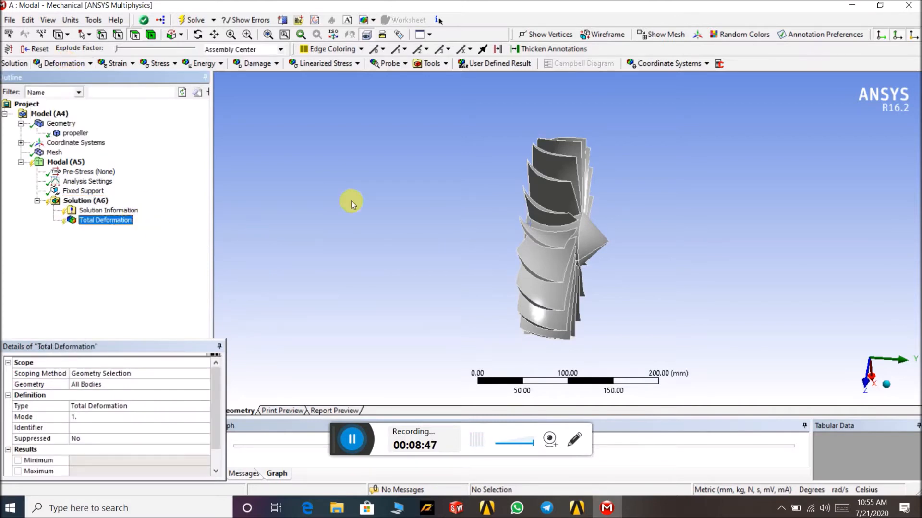
- Solve the modal analysis
middle_click_drag(422, 210, 577, 212)
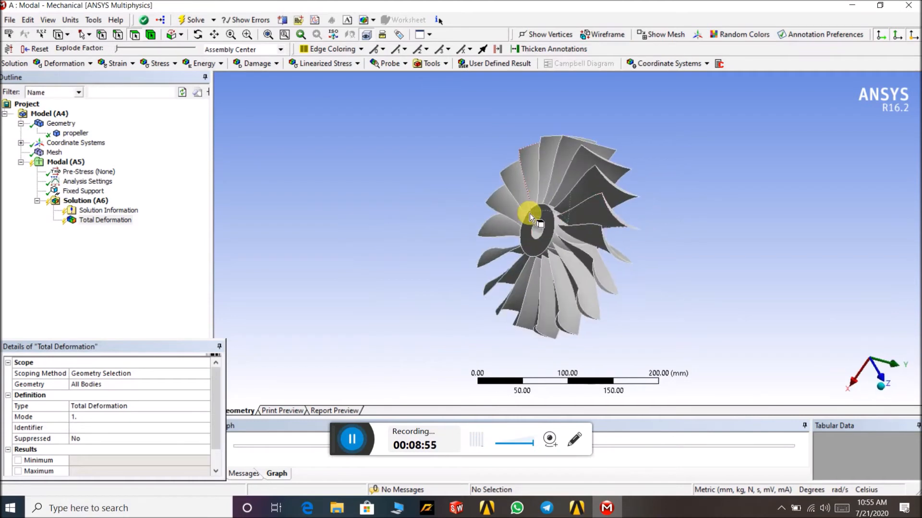
middle_click_drag(670, 225, 488, 194)
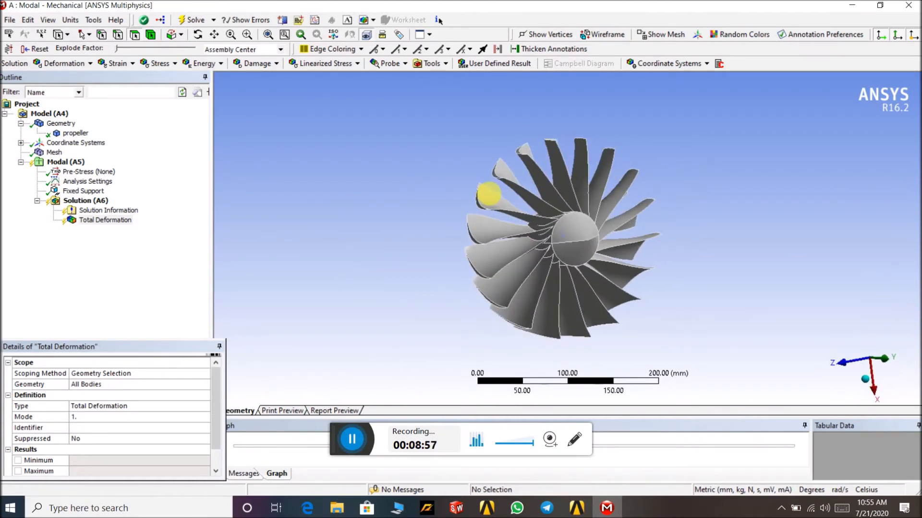
left_click(96, 200)
right_click(96, 201)
left_click(124, 225)
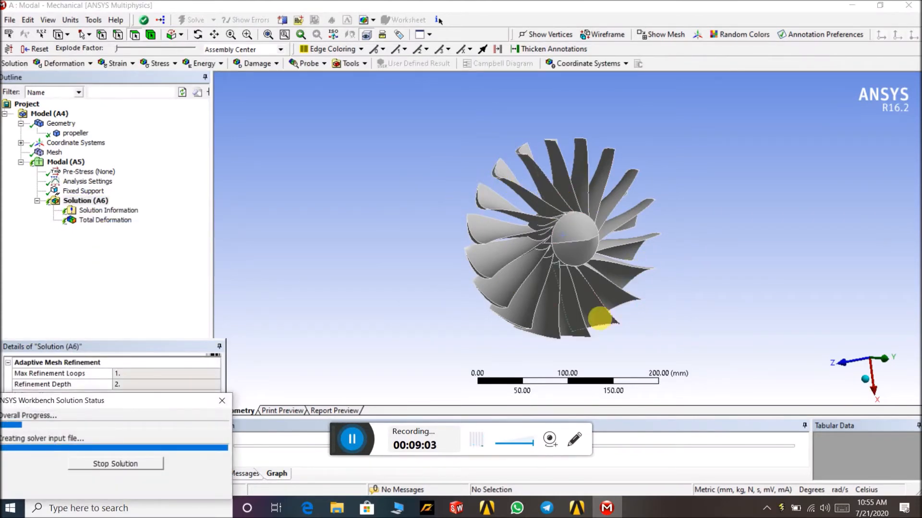
middle_click_drag(705, 169, 744, 134)
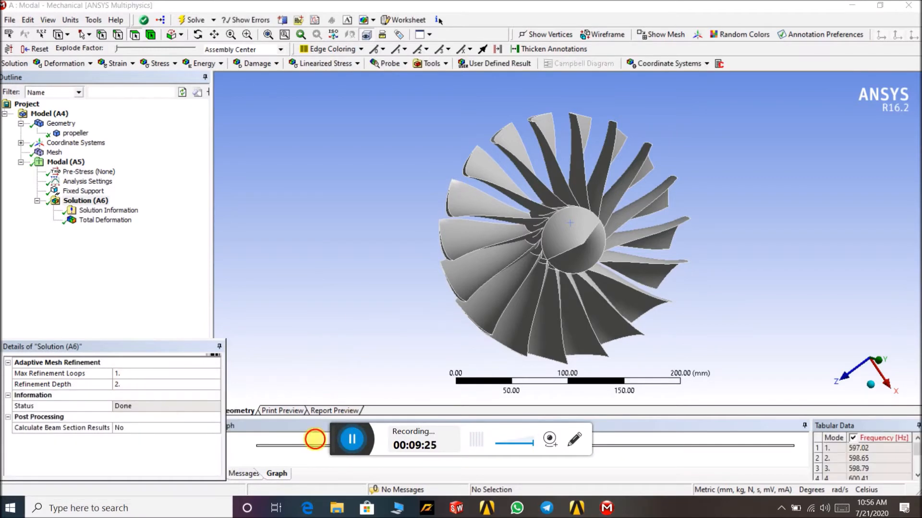
- Open the Solution Information output and review the participation factor table for each mode
mouse_move(381, 190)
middle_mouse_down()
mouse_move(412, 231)
mouse_move(367, 199)
middle_mouse_up()
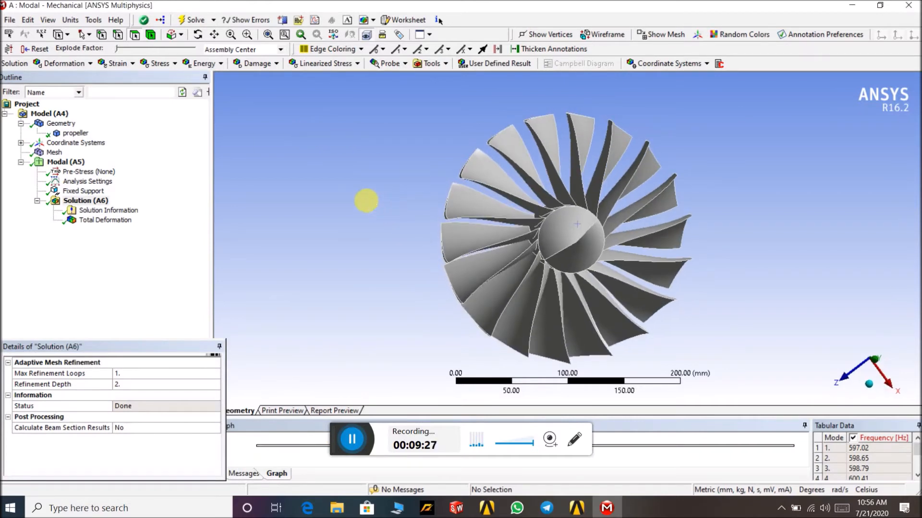
left_click(99, 211)
scroll(604, 186, "down", 5)
scroll(603, 186, "down", 20)
scroll(604, 186, "down", 20)
scroll(600, 192, "down", 15)
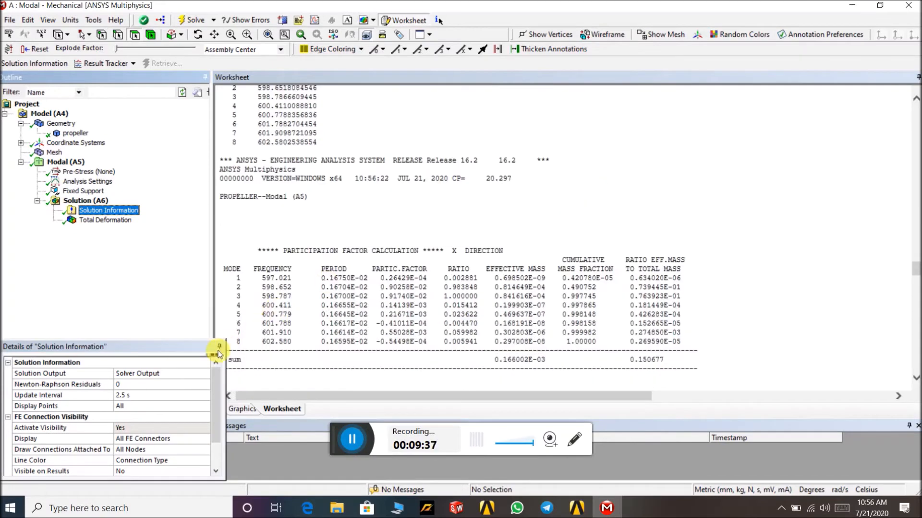
left_click_drag(232, 360, 206, 417)
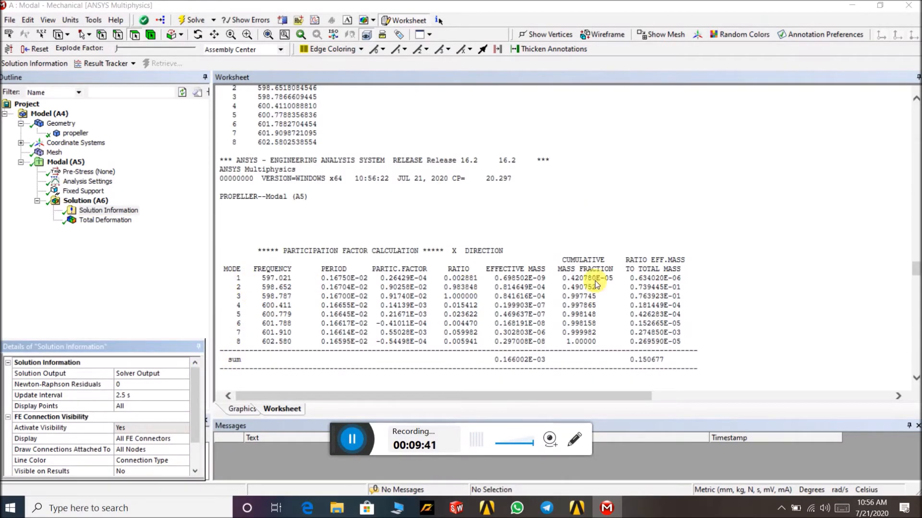
- Scroll through the remaining participation factor tables for each direction and view the first deformation result and analysis settings
scroll(660, 269, "down", 3)
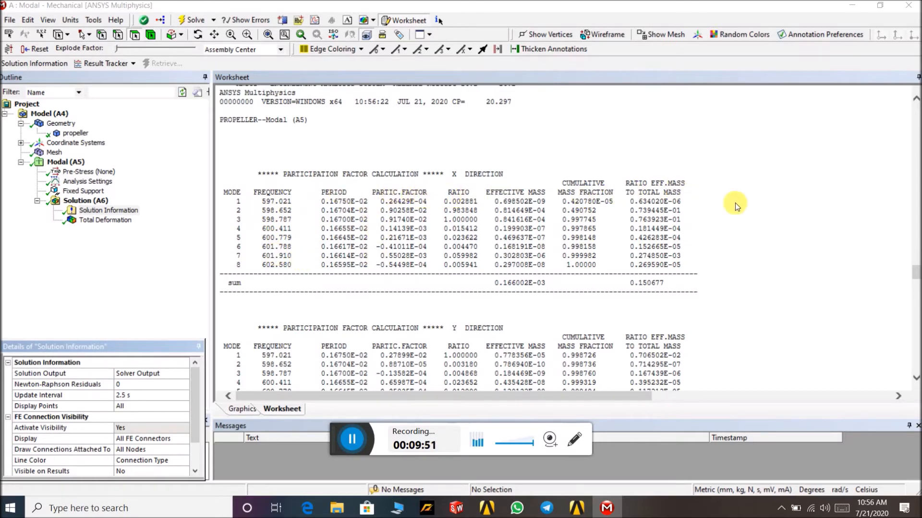
scroll(736, 202, "down", 5)
scroll(736, 202, "down", 15)
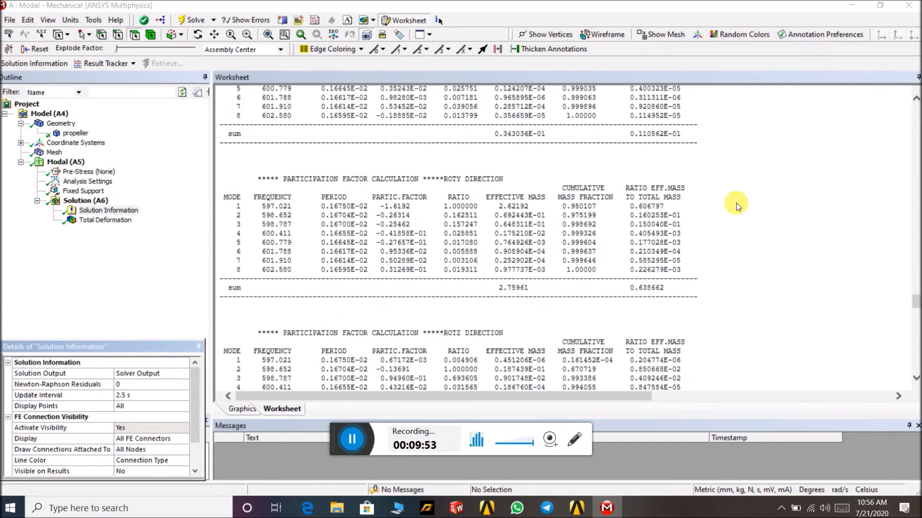
scroll(737, 208, "up", 20)
scroll(748, 214, "up", 15)
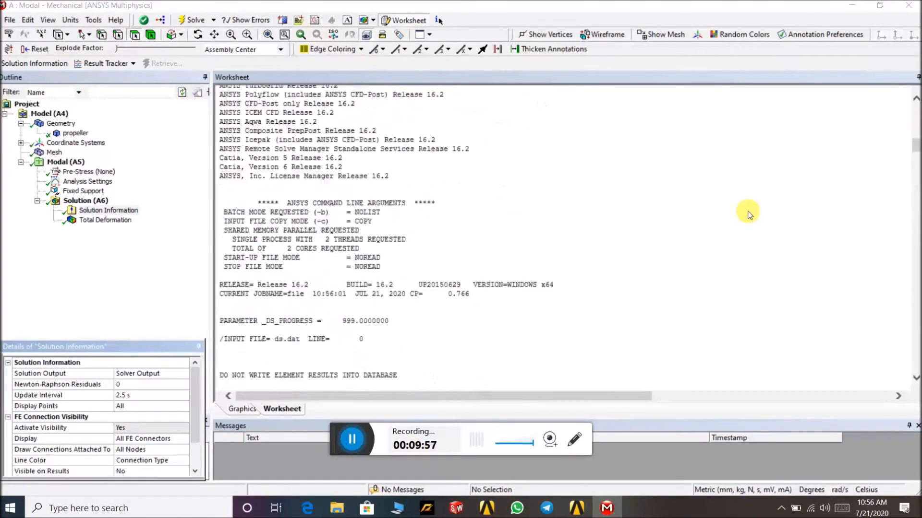
left_click(115, 221)
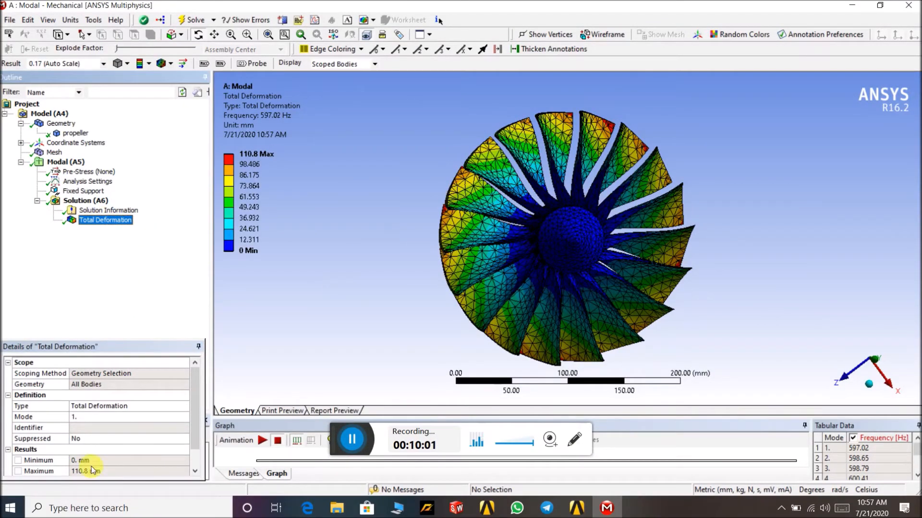
left_click(81, 182)
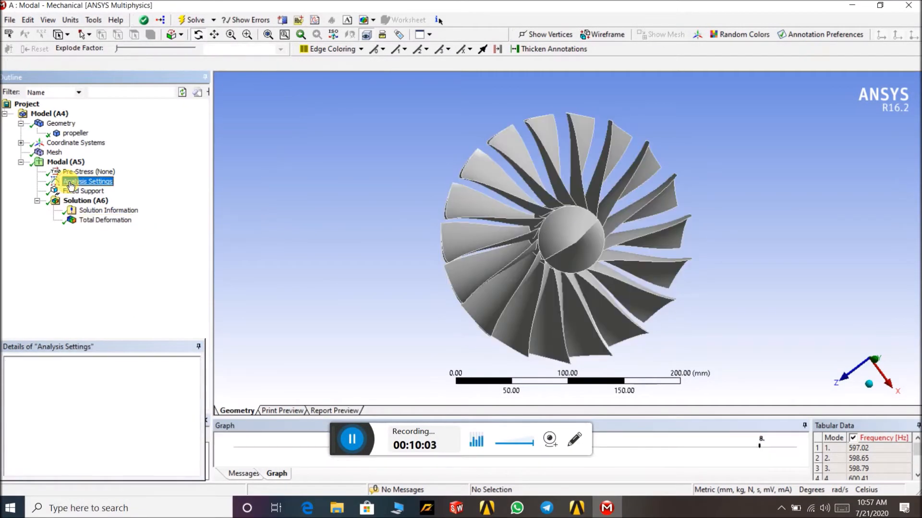
left_click(112, 221)
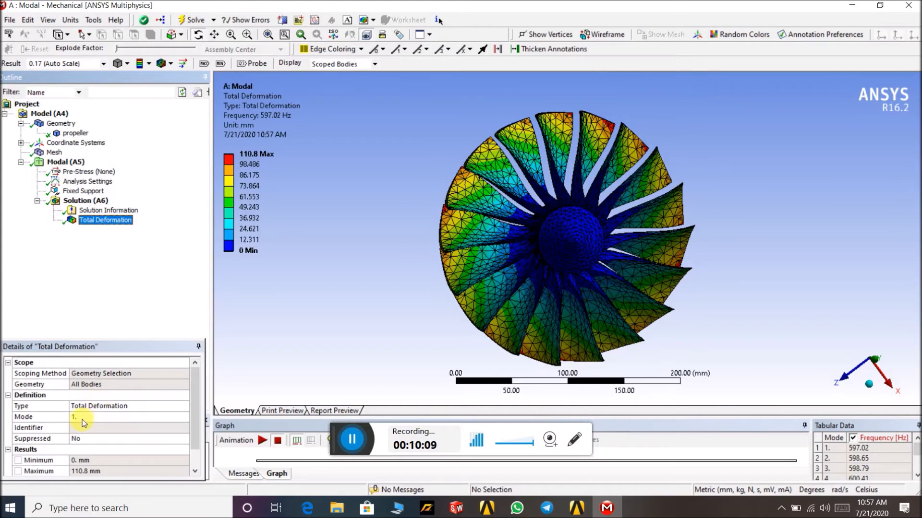
- Insert a second Total Deformation result under the solution and set its mode to 2
left_click(86, 201)
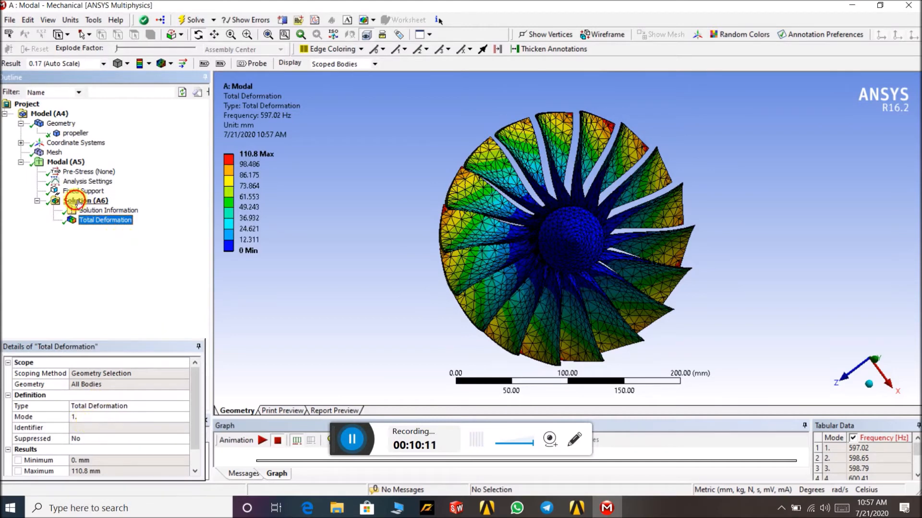
left_click(67, 63)
left_click(75, 79)
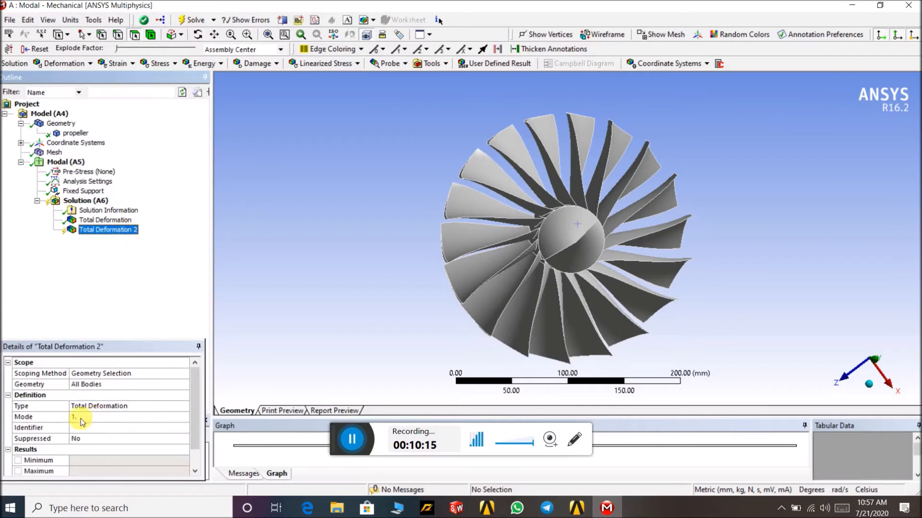
left_click(96, 417)
left_click(167, 419)
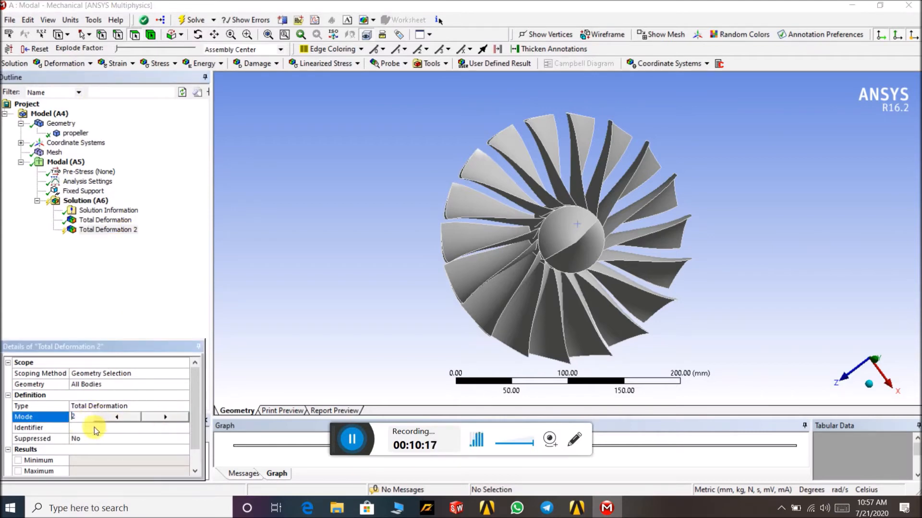
left_click(185, 272)
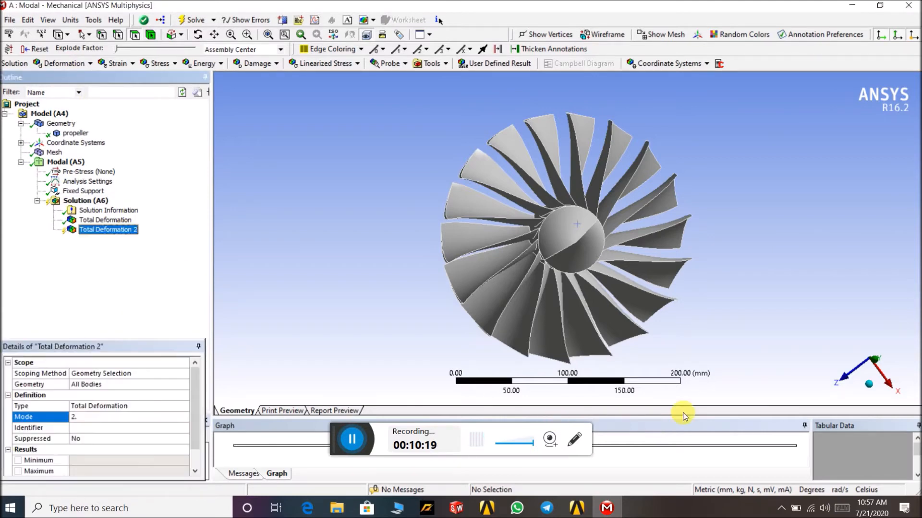
- Inspect the mode 1 deformation plot, the frequency graph and modes table, and recheck the analysis settings
left_click(122, 220)
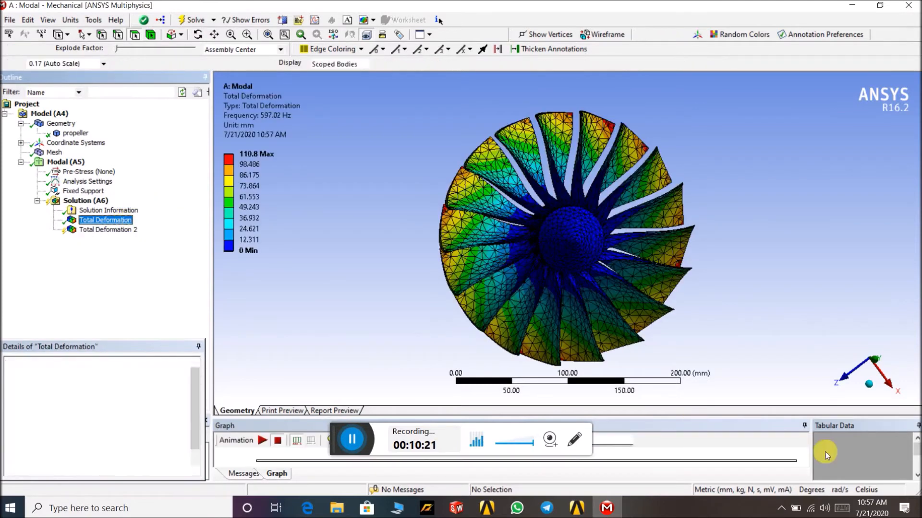
left_click_drag(848, 424, 817, 346)
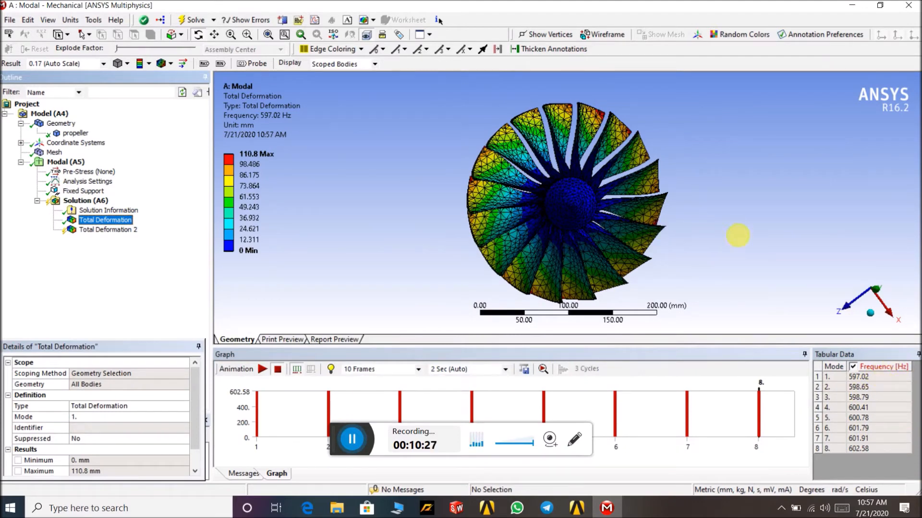
left_click_drag(721, 234, 669, 196)
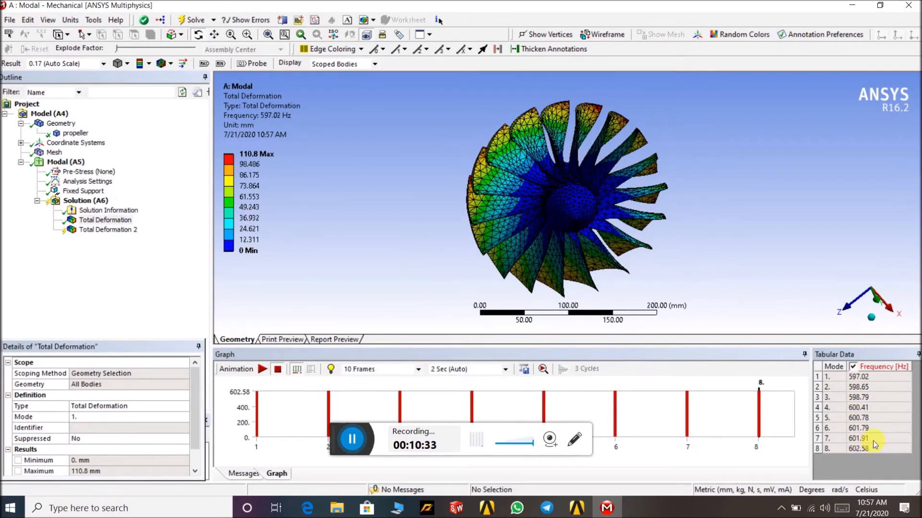
left_click(88, 181)
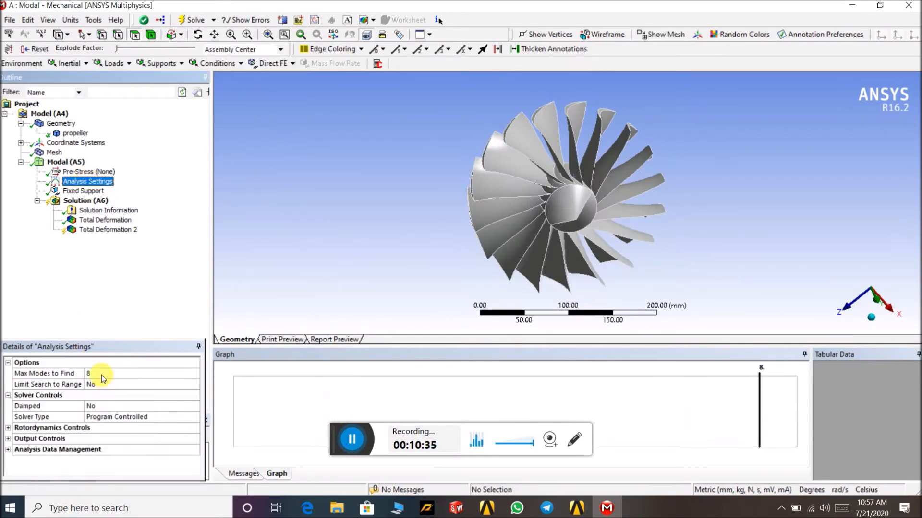
left_click(103, 230)
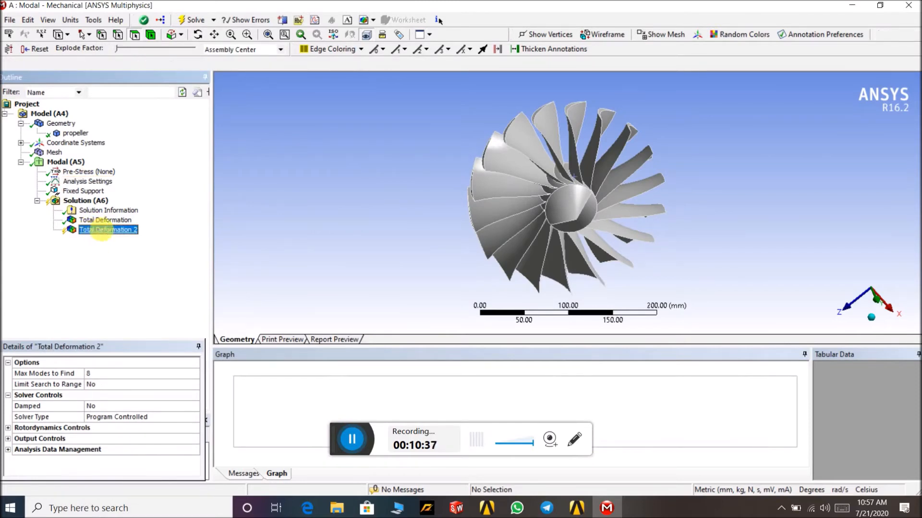
- Insert another Total Deformation result and set its mode to 3
left_click(66, 65)
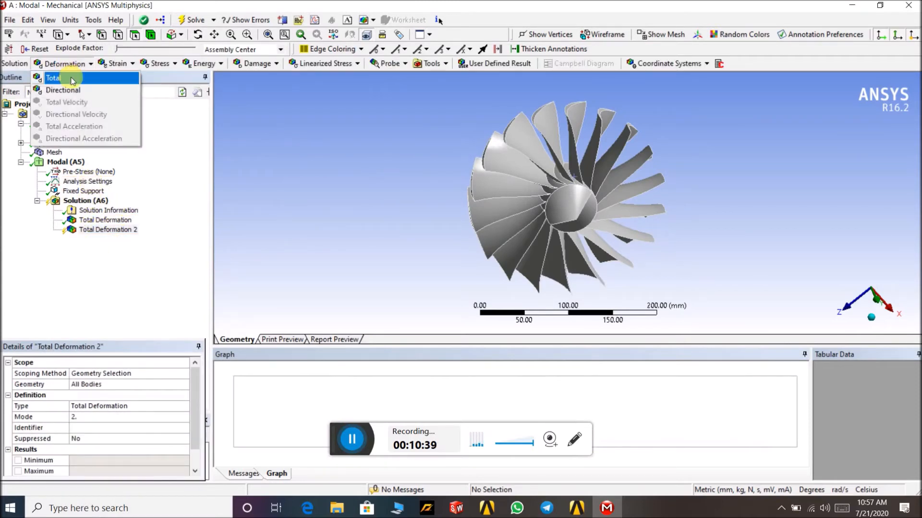
left_click(77, 74)
left_click(103, 417)
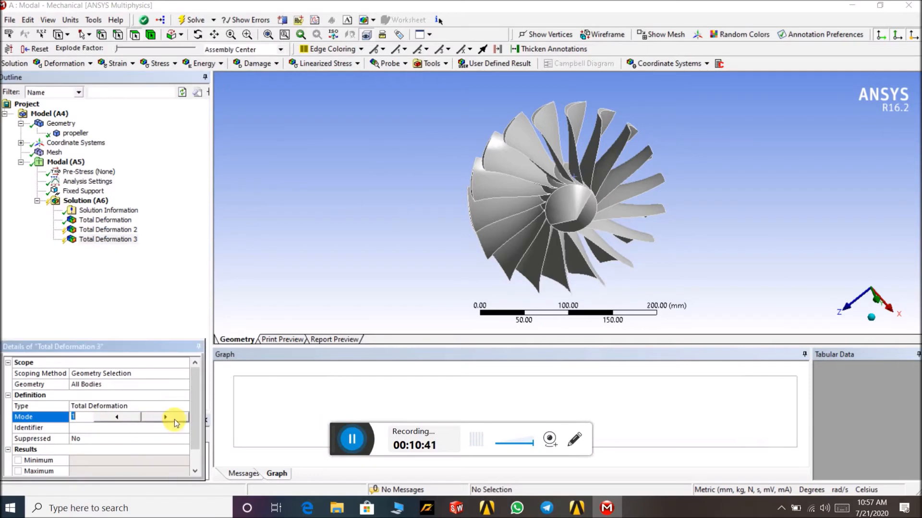
type("3")
- Insert another Total Deformation result and set its mode to 4
left_click(67, 64)
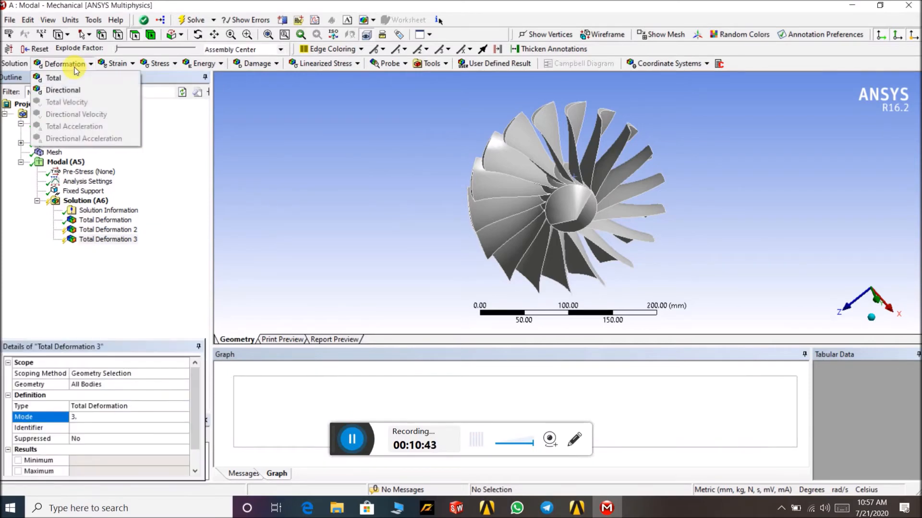
left_click(77, 74)
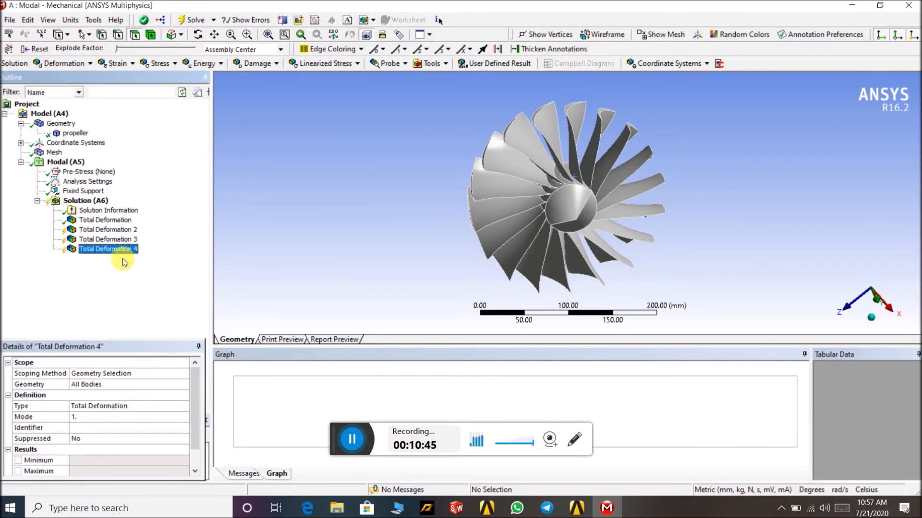
left_click(143, 422)
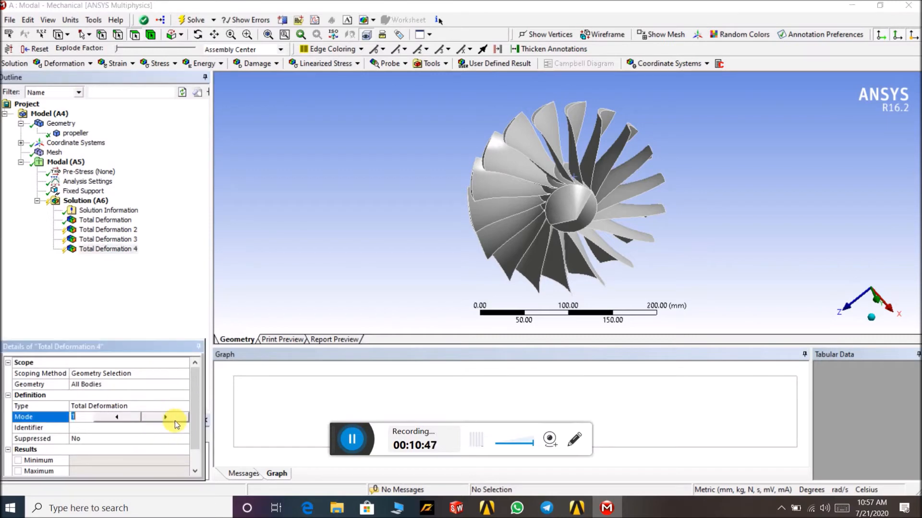
left_click(174, 421)
- Insert another Total Deformation result and set its mode to 5
left_click(69, 65)
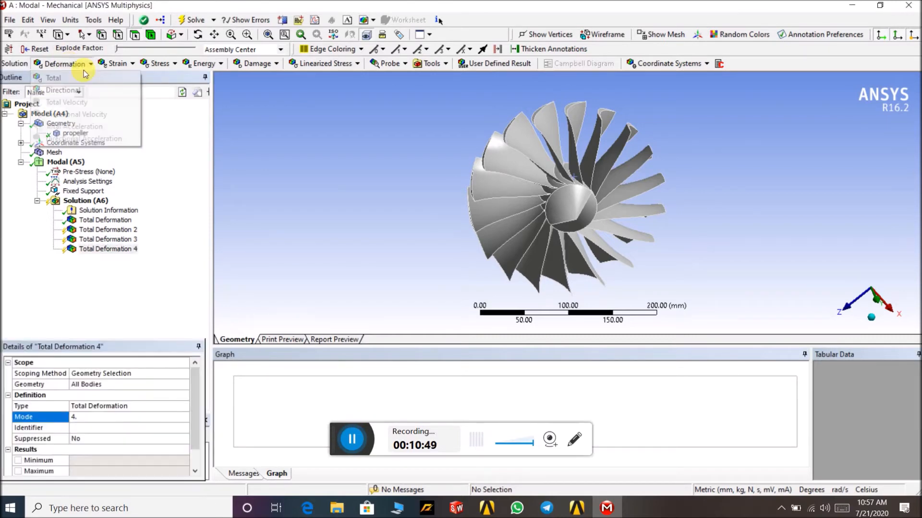
left_click(58, 76)
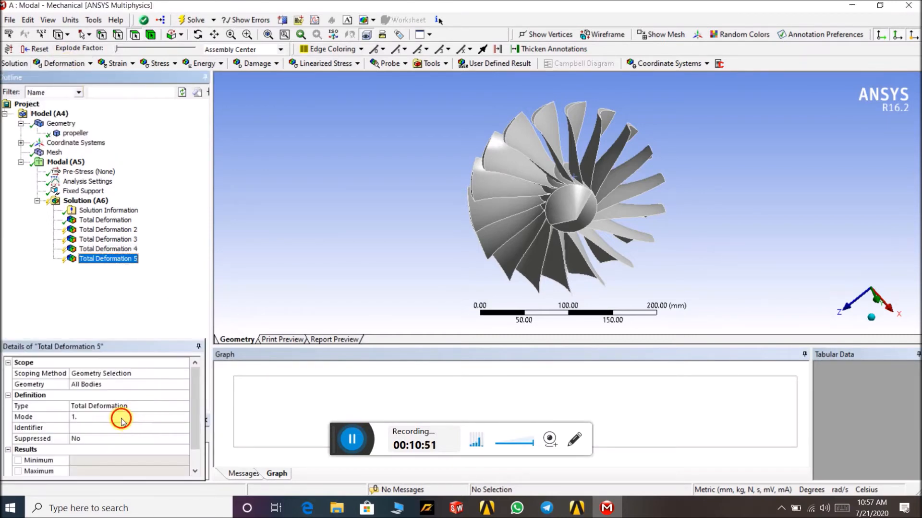
left_click(161, 422)
left_click(161, 419)
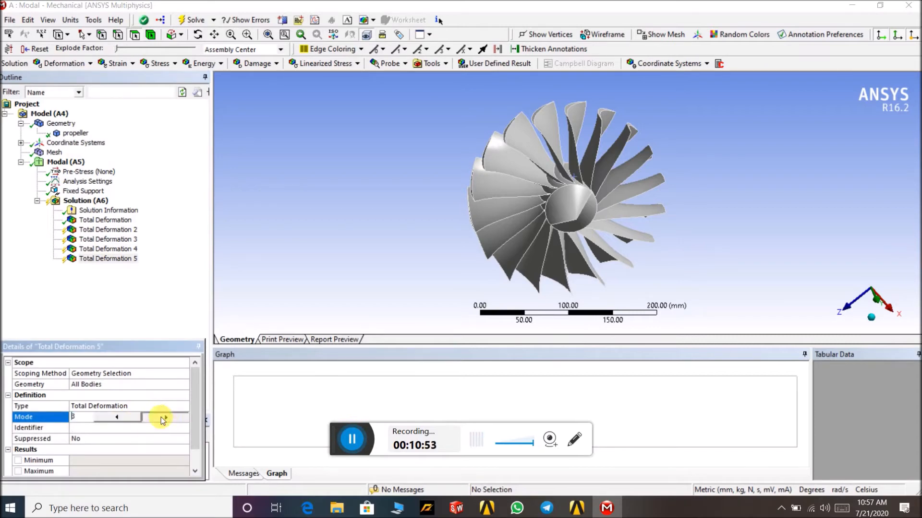
- Insert another Total Deformation result and set its mode to 6
left_click(70, 63)
left_click(57, 76)
left_click(165, 420)
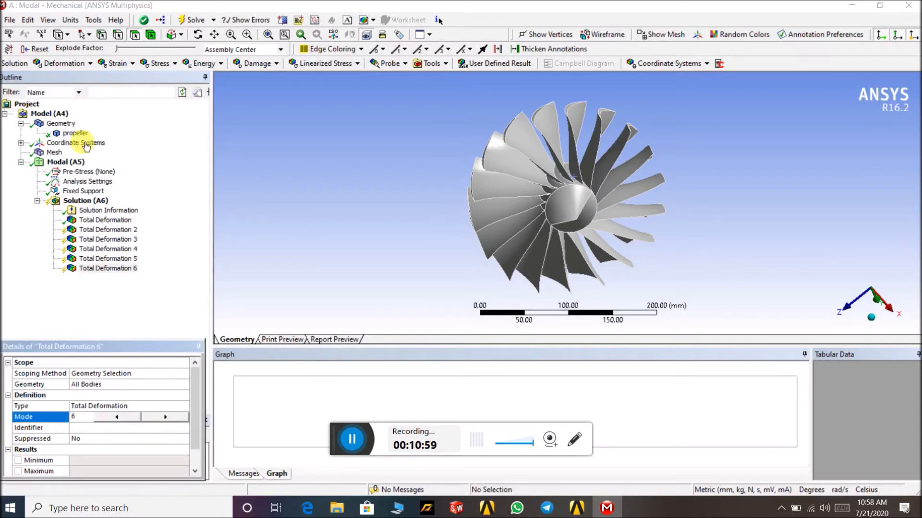
- Insert another Total Deformation result and set its mode to 7
left_click(70, 63)
left_click(60, 75)
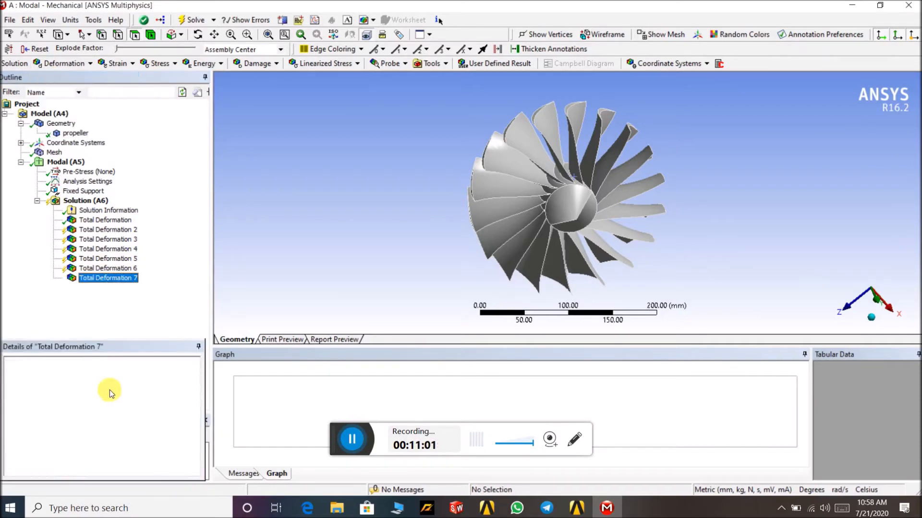
left_click(164, 419)
left_click(166, 418)
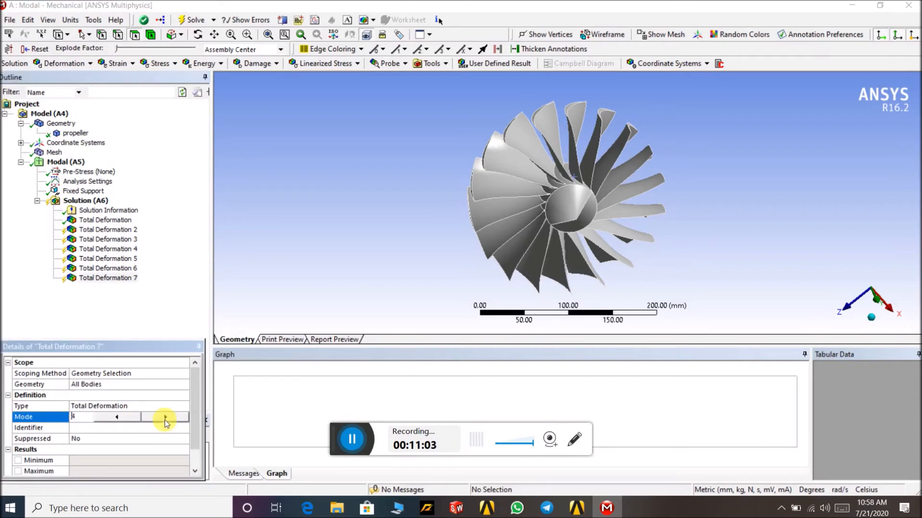
- Insert another Total Deformation result and set its mode to 8
left_click(69, 63)
left_click(99, 77)
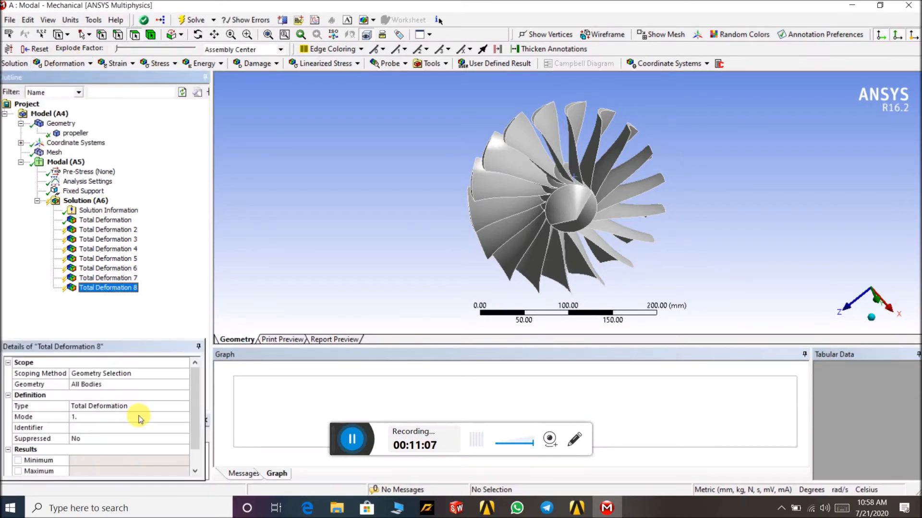
left_click(150, 418)
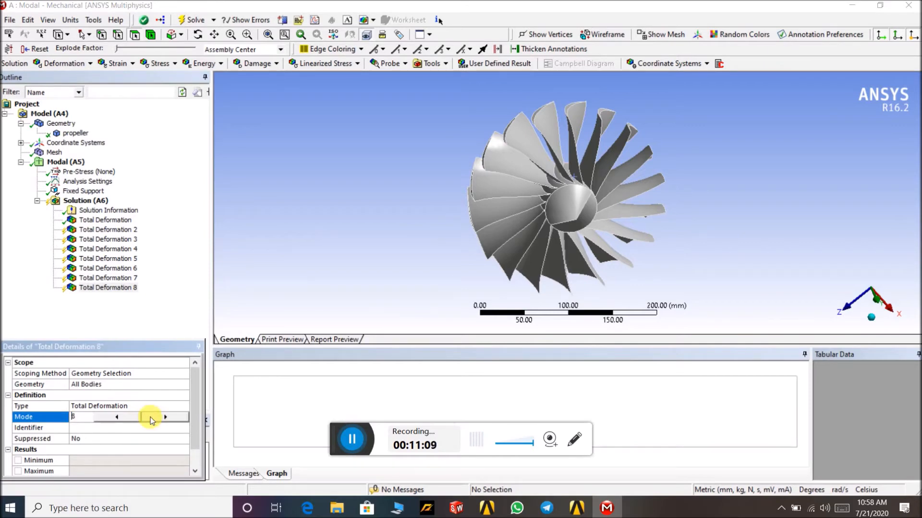
left_click(171, 237)
- Evaluate all results under the solution
left_click(88, 202)
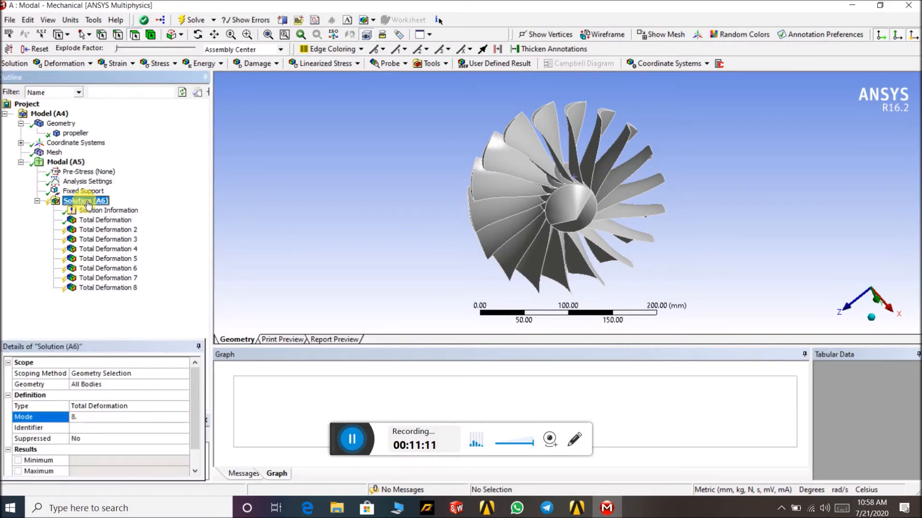
right_click(88, 202)
left_click(117, 230)
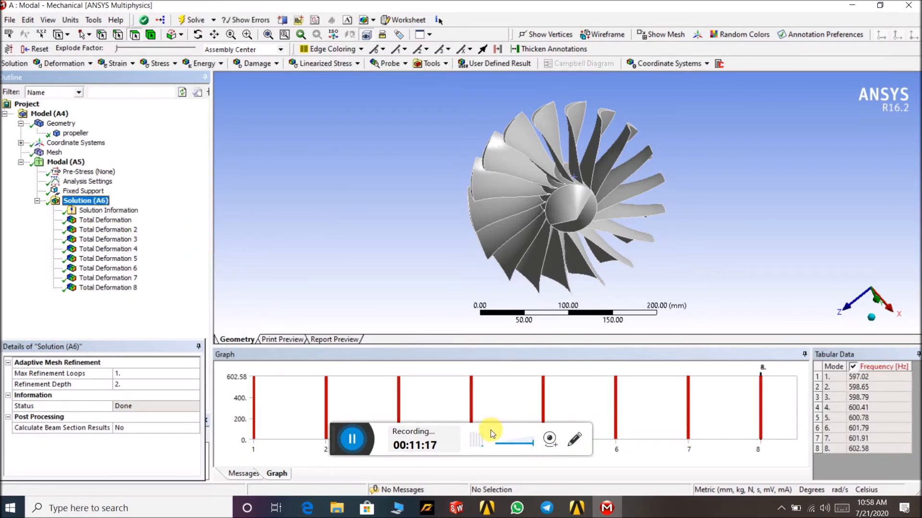
- Examine the frequency bar chart and tabular data for the eight modes
left_click_drag(605, 354, 590, 259)
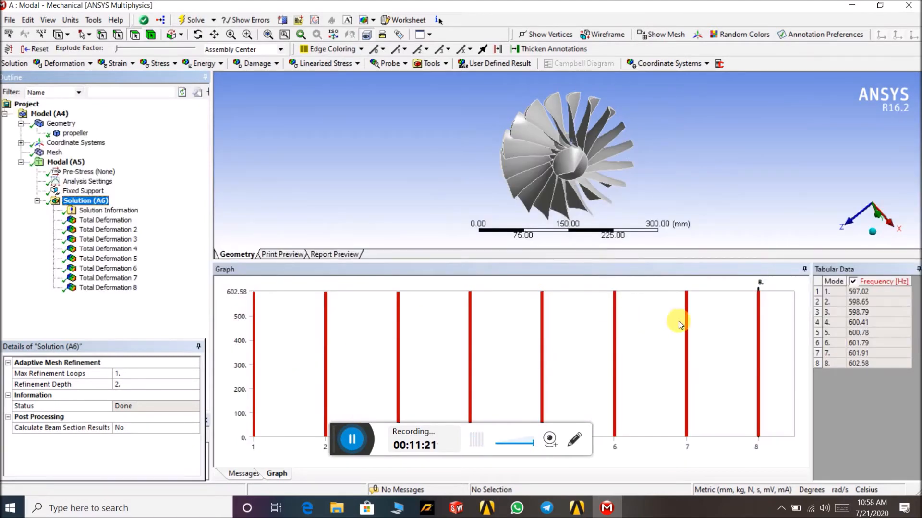
left_click(452, 435)
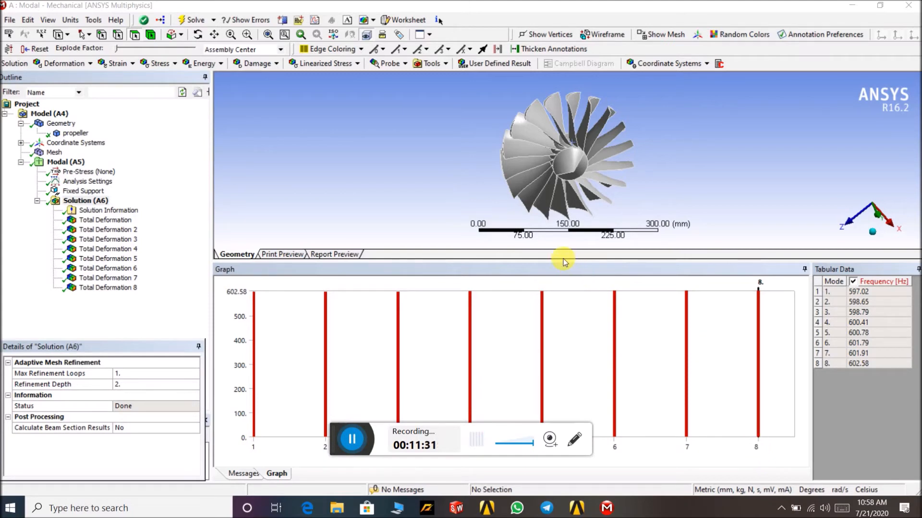
left_click_drag(568, 261, 612, 408)
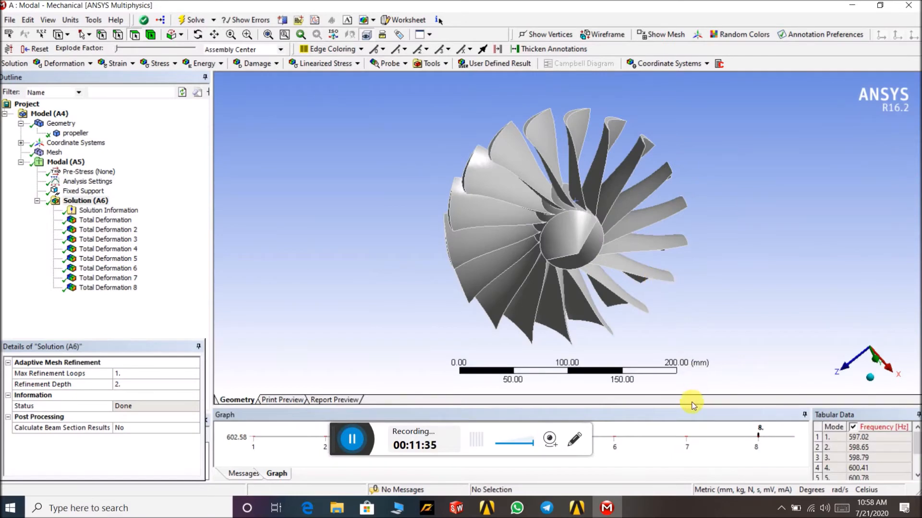
left_click_drag(691, 406, 690, 377)
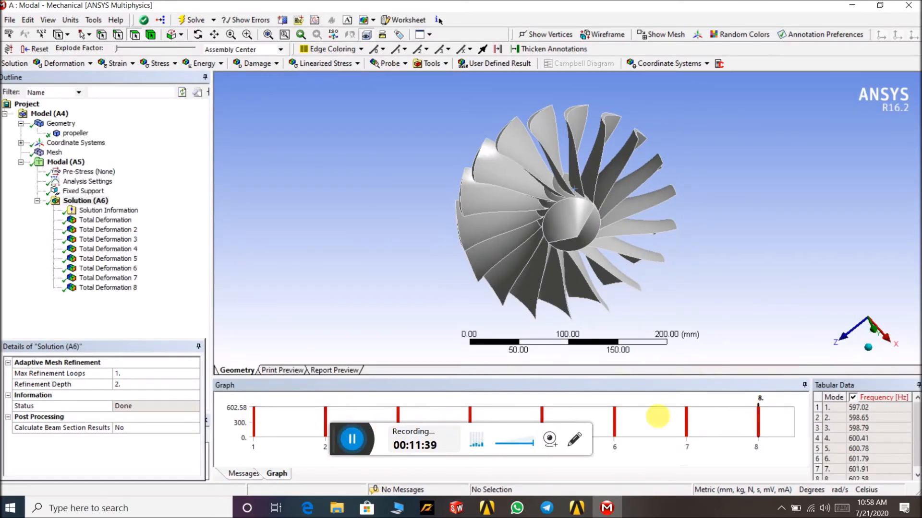
- Display the mode 1 total deformation result and rotate the propeller to inspect its shape
left_click(127, 221)
left_click_drag(735, 235, 488, 192)
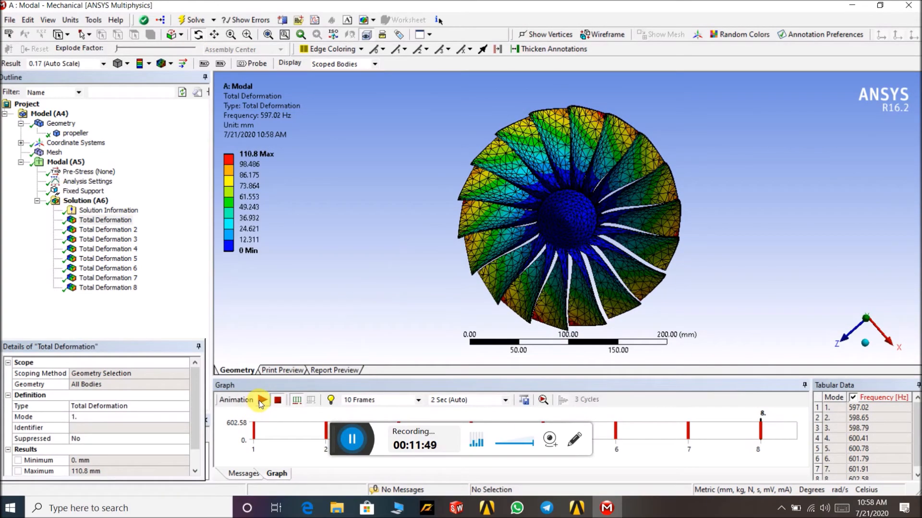
- Show the propeller mesh, then return to the mode 1 total deformation result
left_click_drag(719, 223, 733, 235)
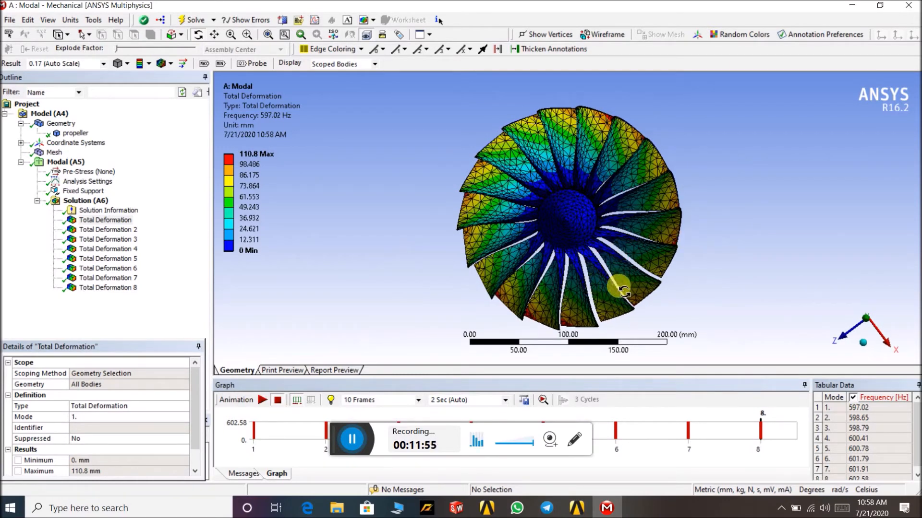
left_click(54, 152)
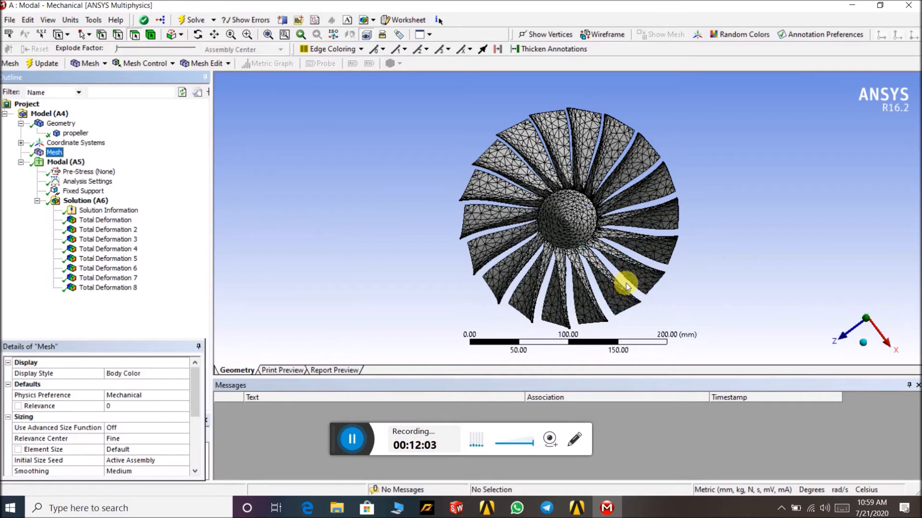
left_click(105, 220)
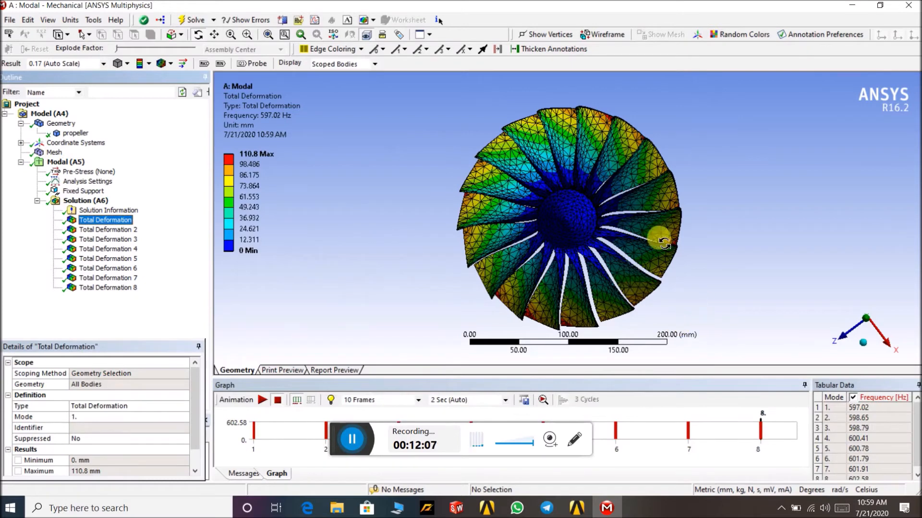
mouse_move(704, 245)
left_mouse_down()
mouse_move(714, 254)
mouse_move(706, 248)
left_mouse_up()
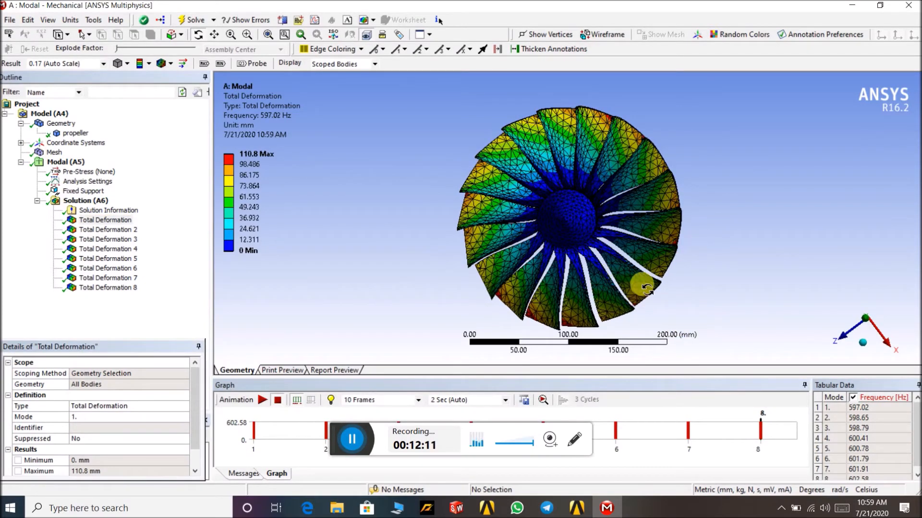
- Animate the mode 1 total deformation, zooming in and out to watch the blades deform
left_click(263, 398)
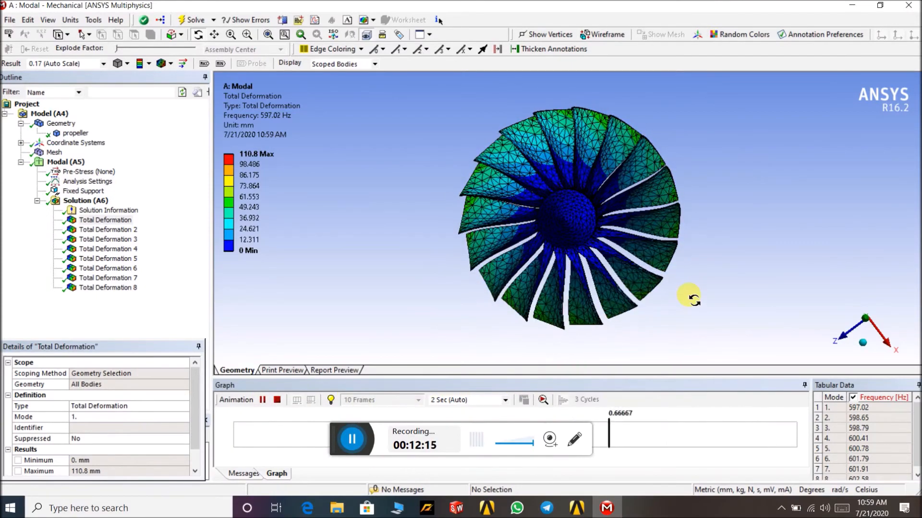
left_click(262, 403)
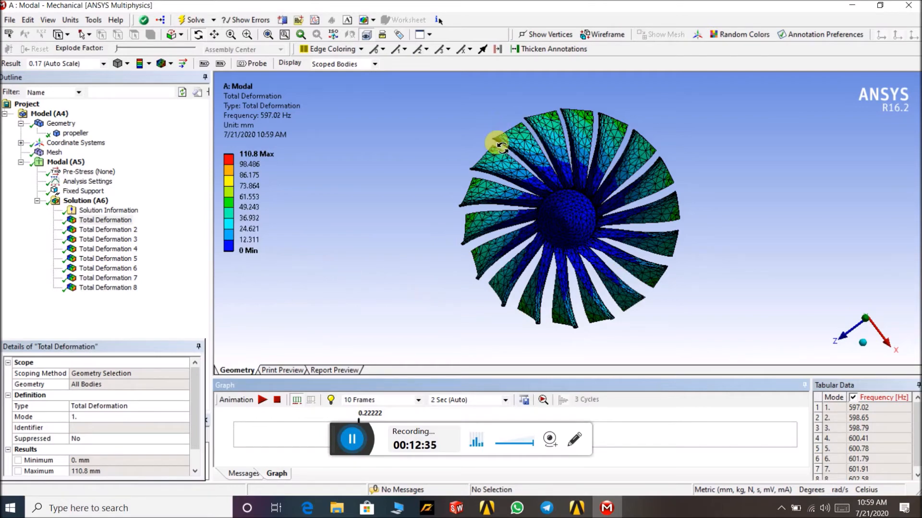
scroll(501, 144, "up", 3)
left_click_drag(504, 144, 436, 92)
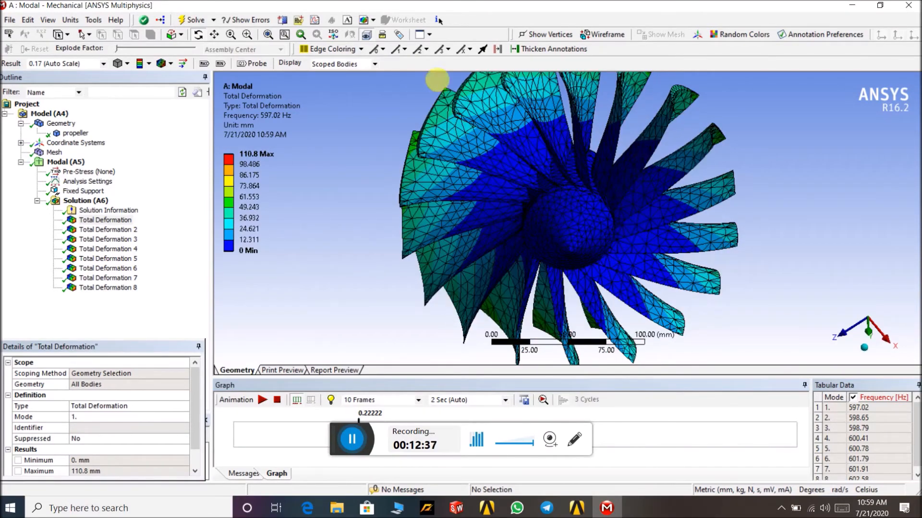
left_click(264, 401)
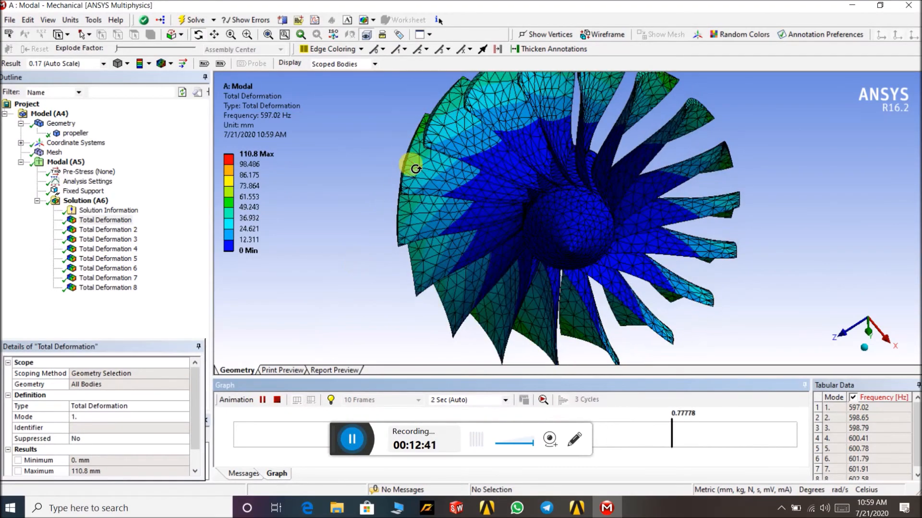
left_click(264, 401)
left_click(264, 401)
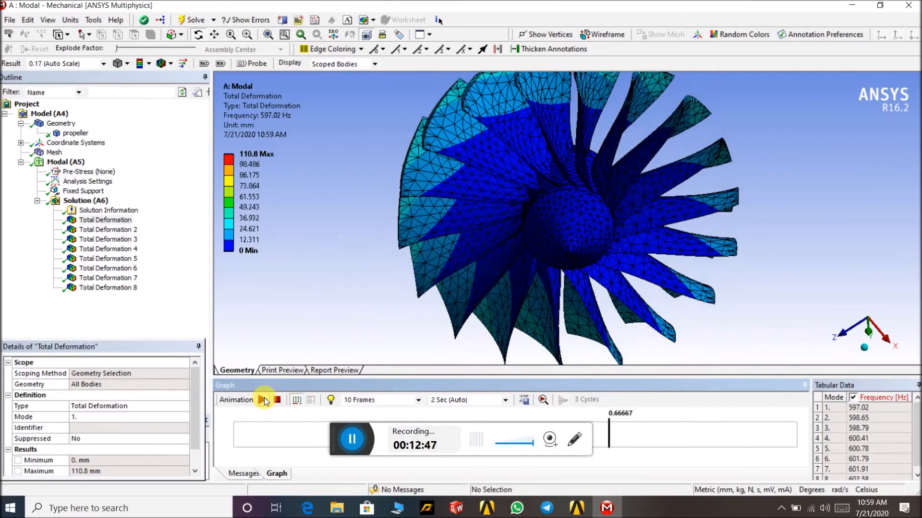
left_click_drag(801, 214, 571, 184)
scroll(576, 184, "down", 3)
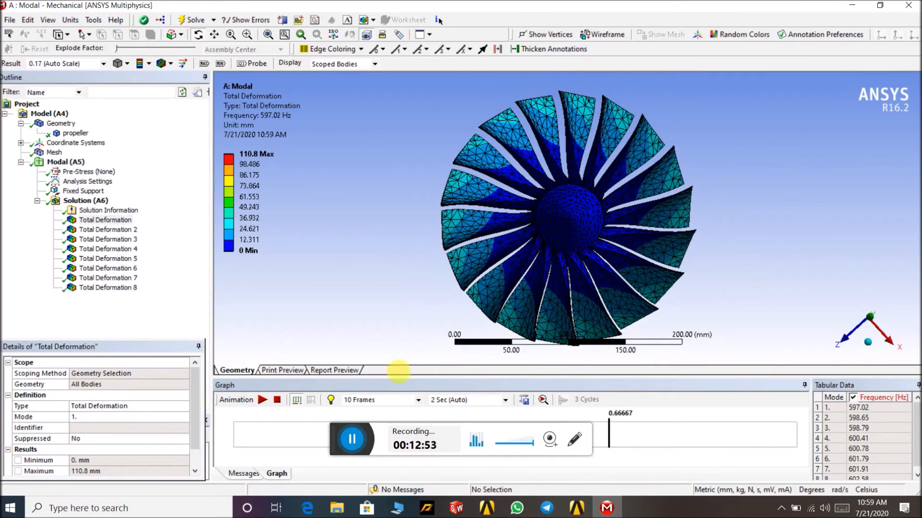
left_click(262, 400)
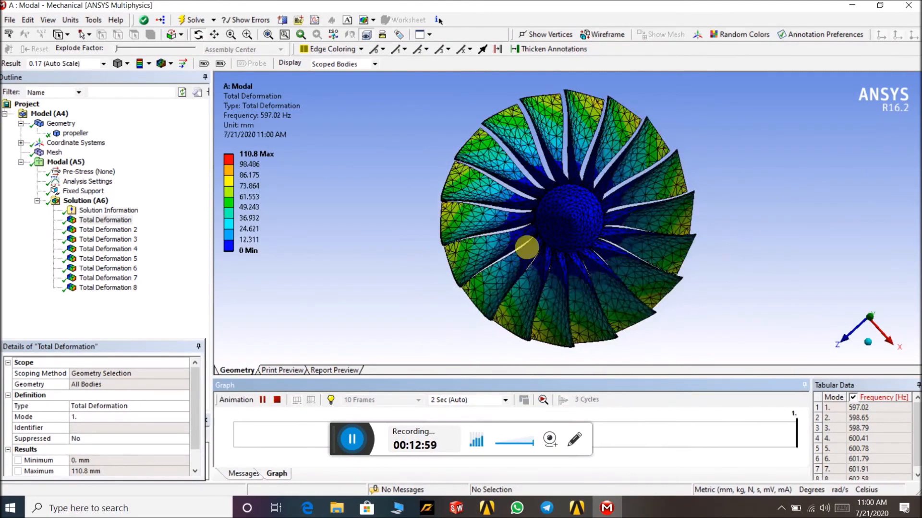
- Display and animate the mode 2 total deformation result
left_click(108, 230)
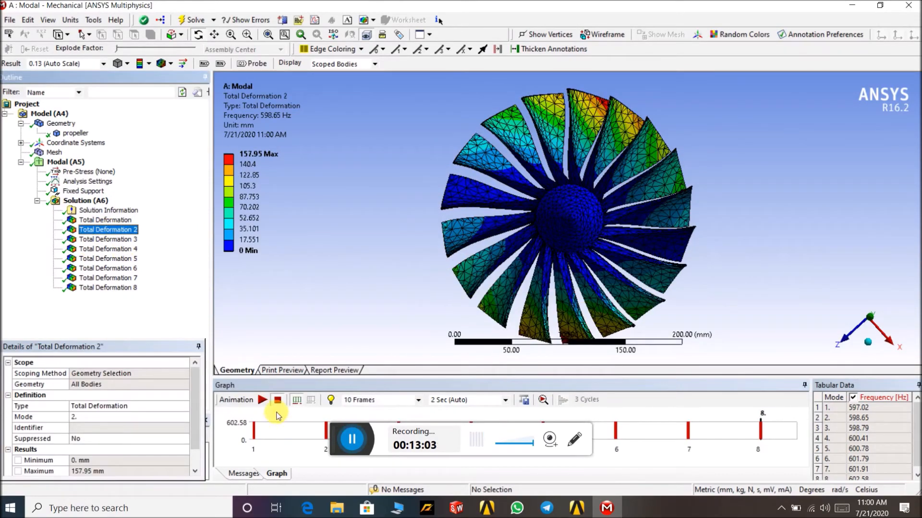
left_click(262, 400)
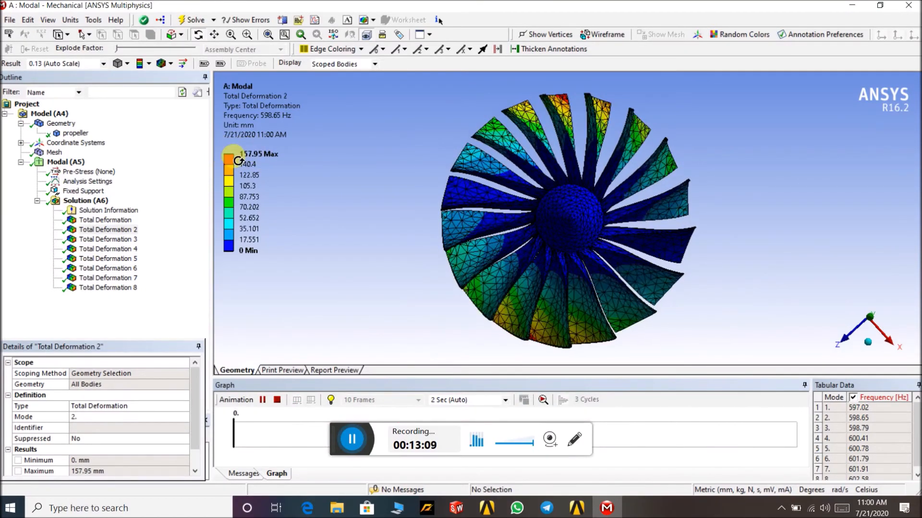
- Compare the mode 1, 2 and 3 deformation results and rotate the mode 3 shape to inspect it
left_click(116, 222)
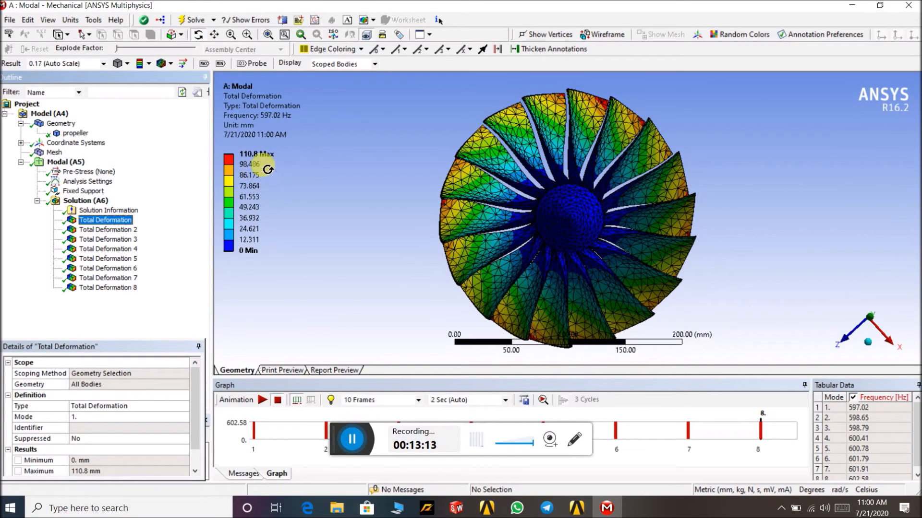
left_click(120, 239)
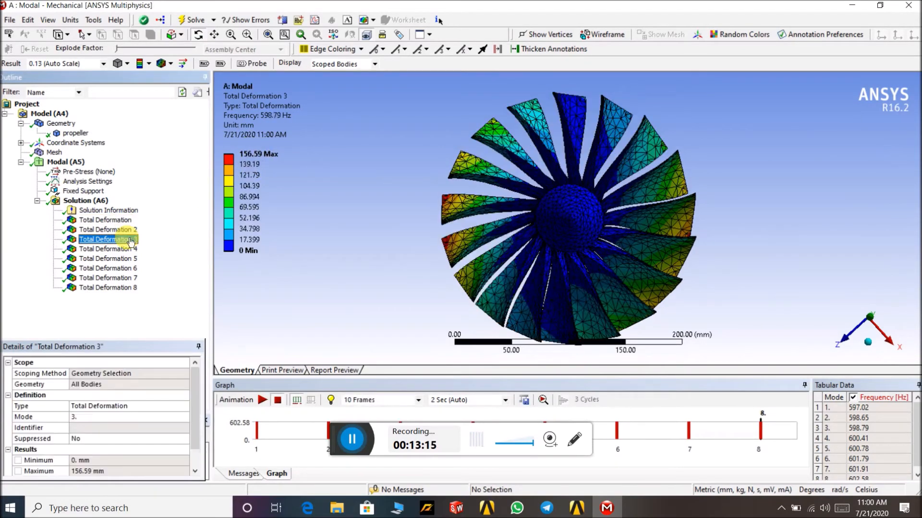
left_click(123, 230)
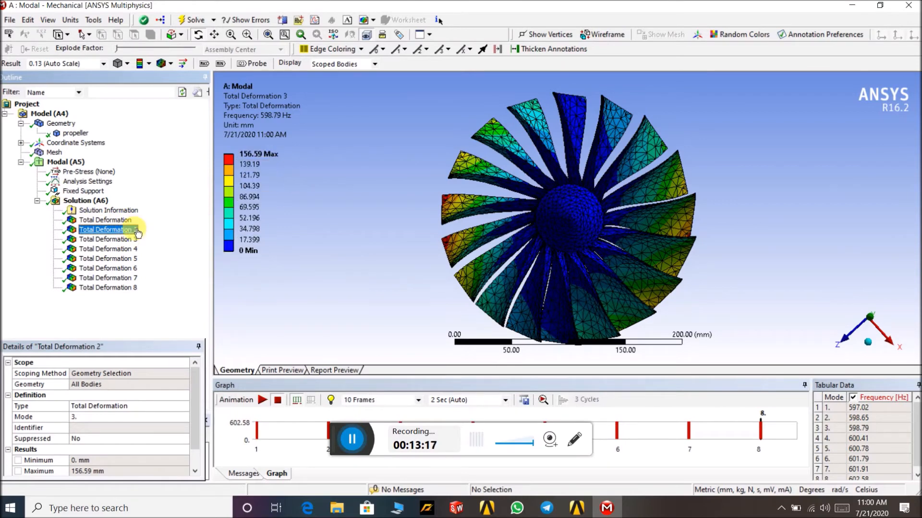
left_click(128, 240)
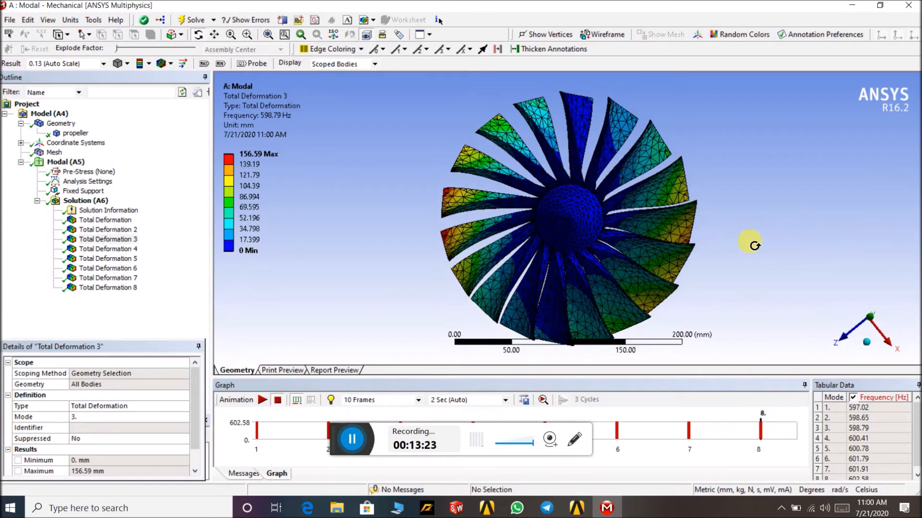
left_click_drag(710, 163, 574, 213)
left_click_drag(609, 177, 653, 149)
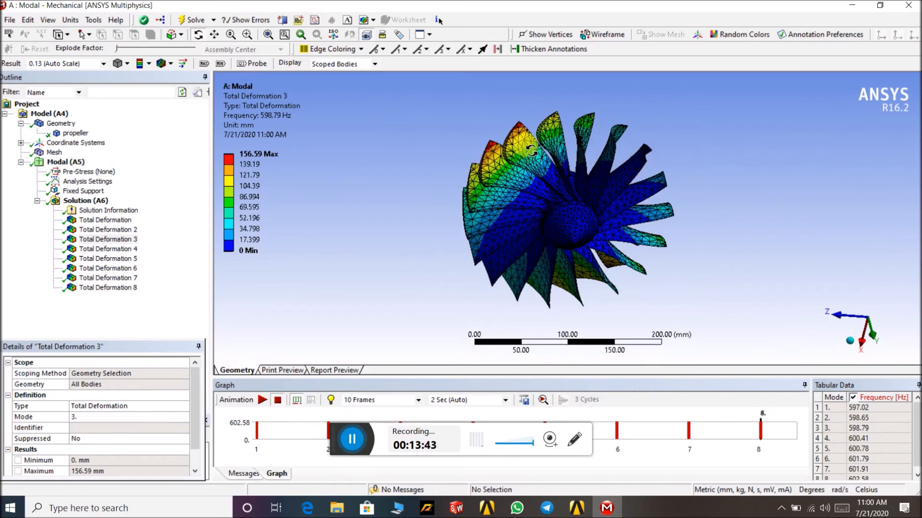
scroll(528, 139, "up", 4)
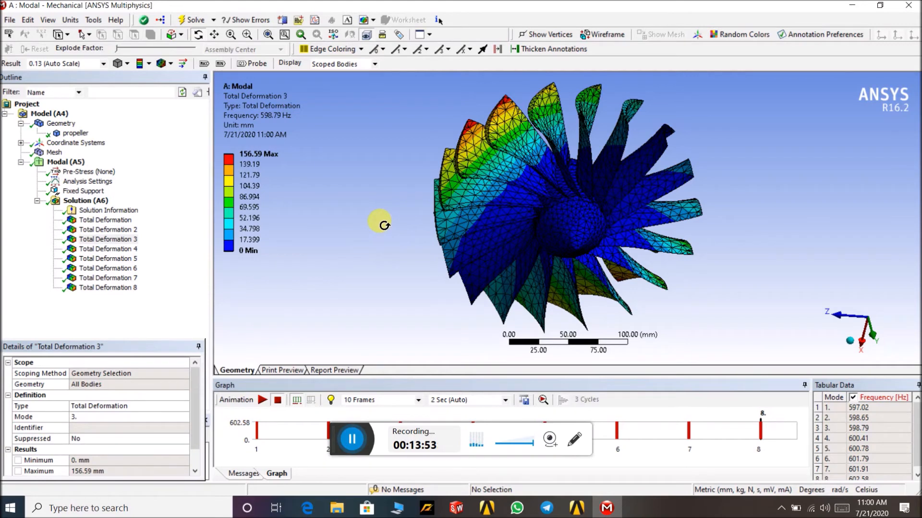
- Display the mode 4 and mode 5 deformation results, rotating each to inspect the blade shapes
left_click(139, 250)
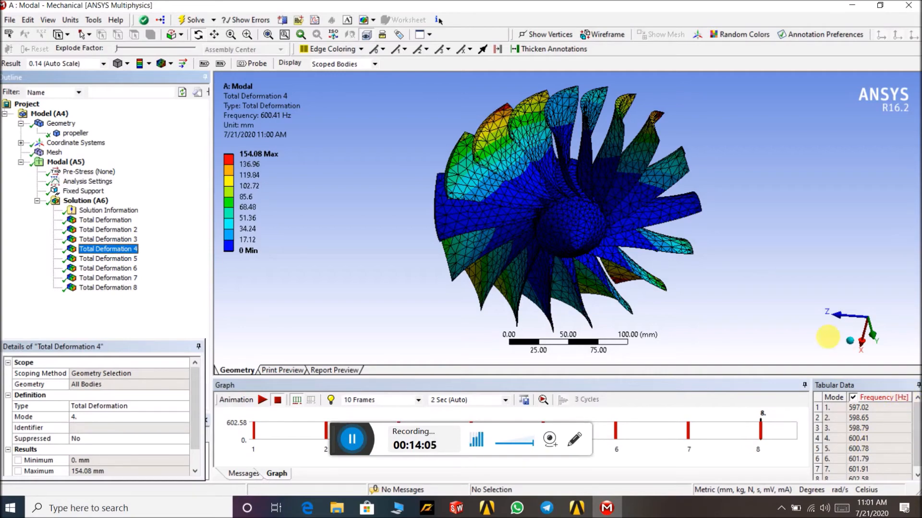
left_click_drag(718, 258, 298, 223)
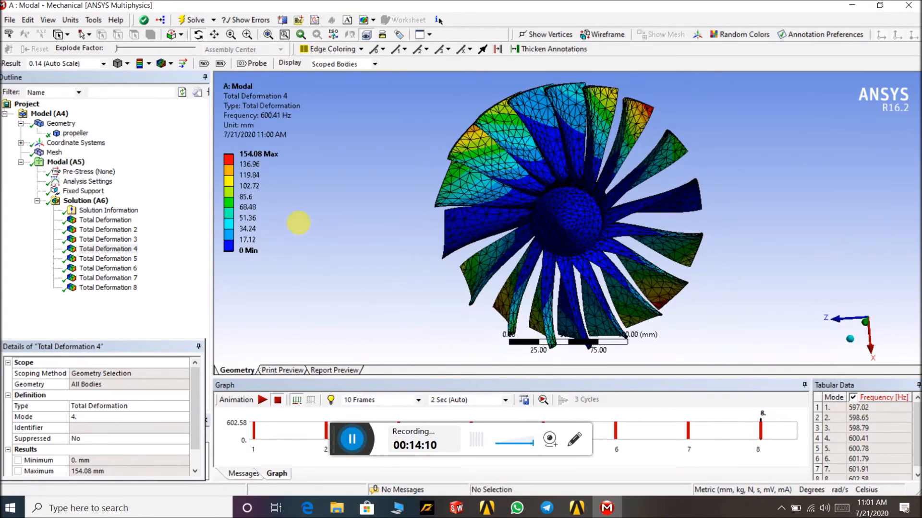
left_click(136, 260)
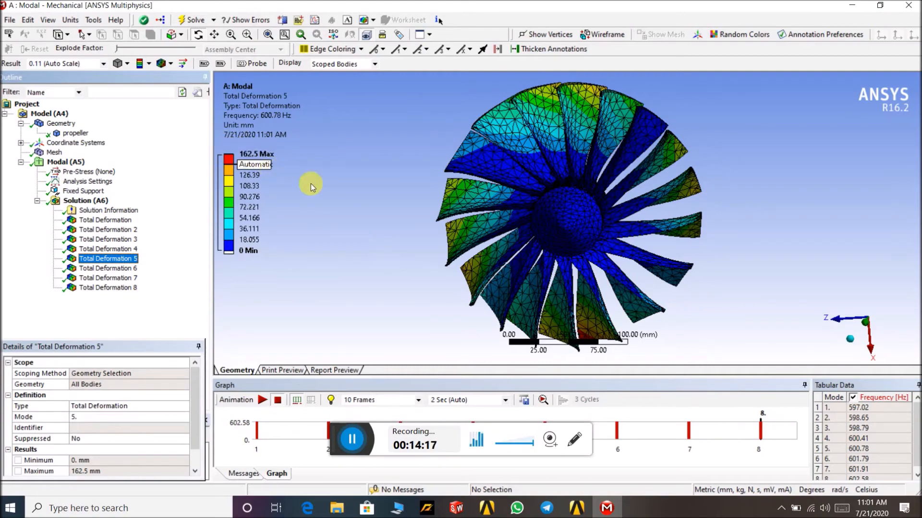
middle_click_drag(714, 181, 613, 174)
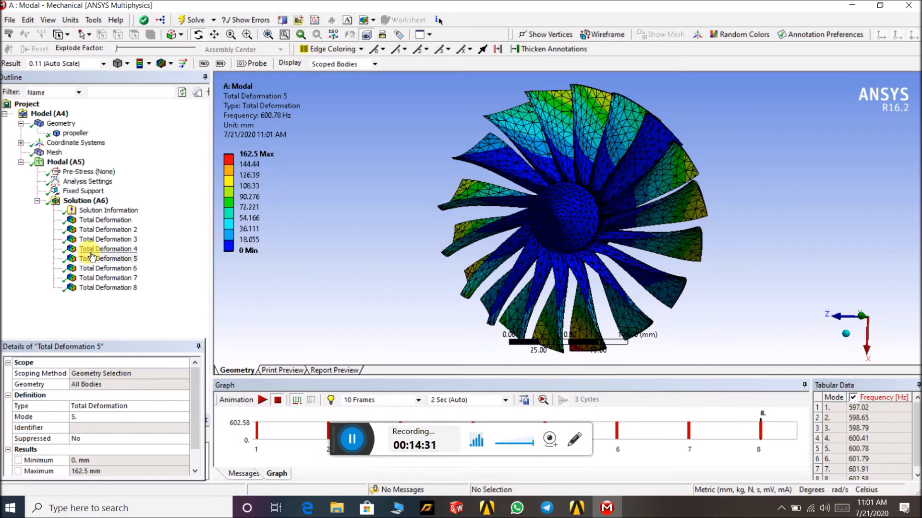
- Display the mode 6 and mode 7 results, scrolling the frequency table and rotating the mode 7 shape
left_click(117, 270)
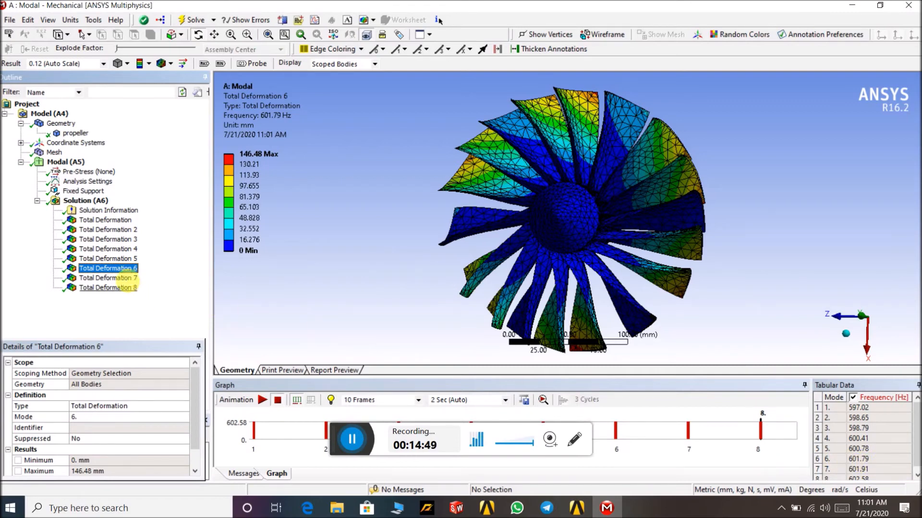
left_click(129, 280)
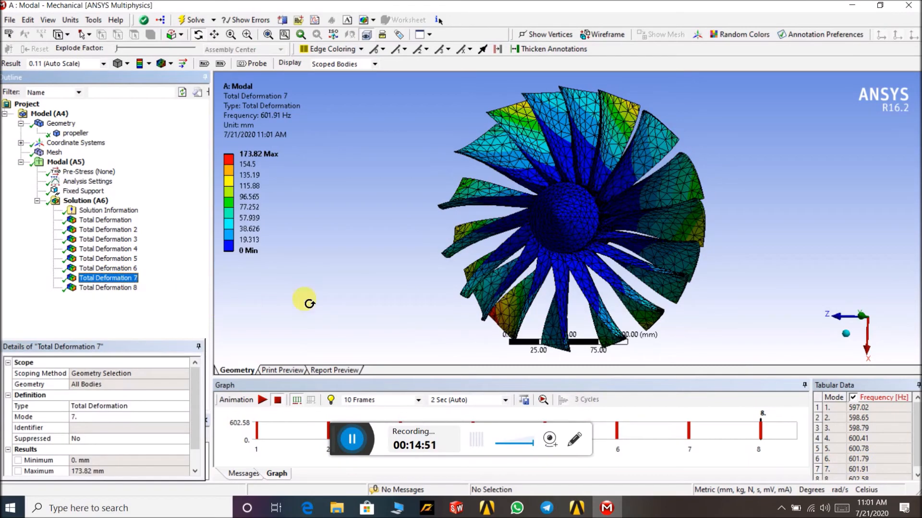
left_click_drag(918, 454, 918, 458)
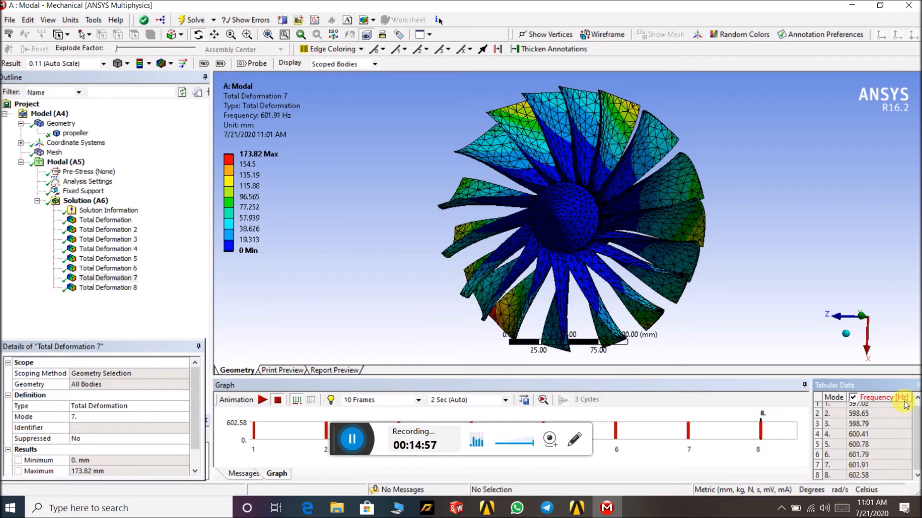
left_click_drag(747, 218, 633, 190)
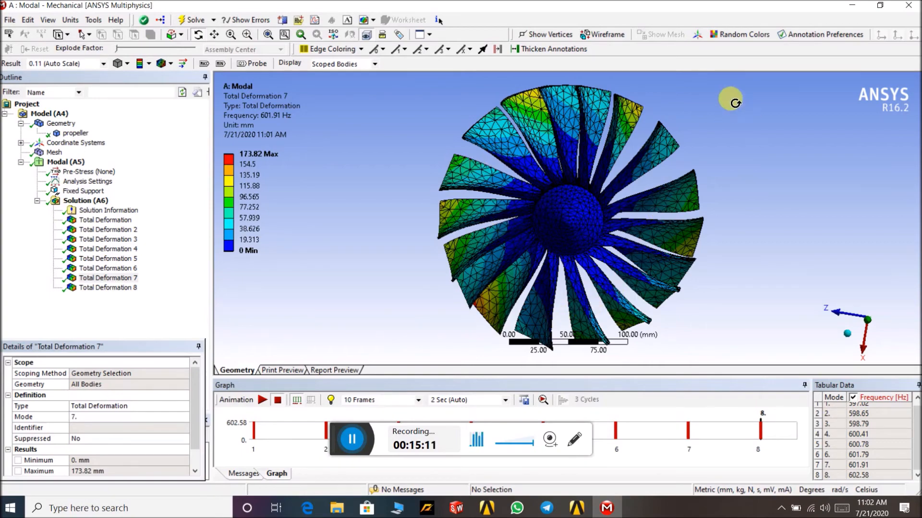
left_click_drag(670, 98, 690, 114)
mouse_move(576, 127)
left_mouse_down()
mouse_move(555, 118)
mouse_move(567, 128)
left_mouse_up()
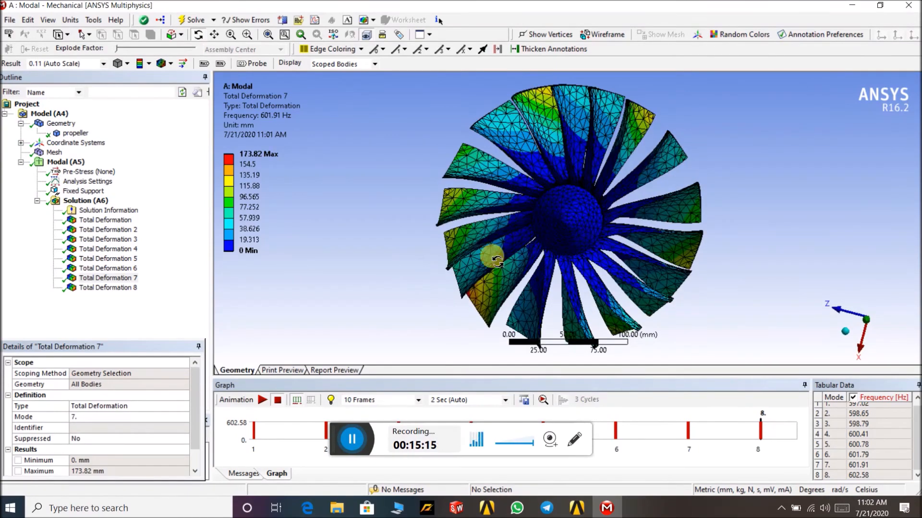
scroll(414, 227, "down", 1)
left_click_drag(415, 227, 397, 211)
mouse_move(547, 179)
left_mouse_down()
mouse_move(524, 160)
mouse_move(536, 169)
left_mouse_up()
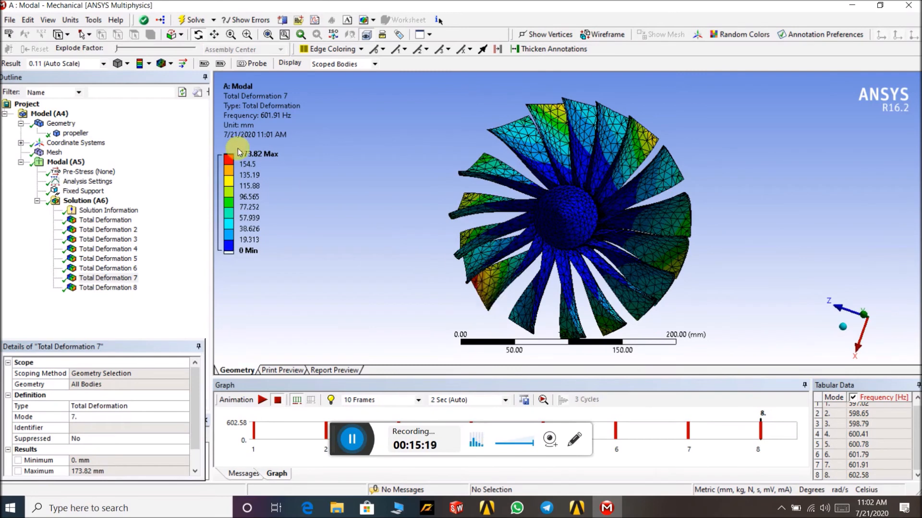
- Switch between the mode 1 and mode 7 results and scroll the frequency table
left_click(105, 220)
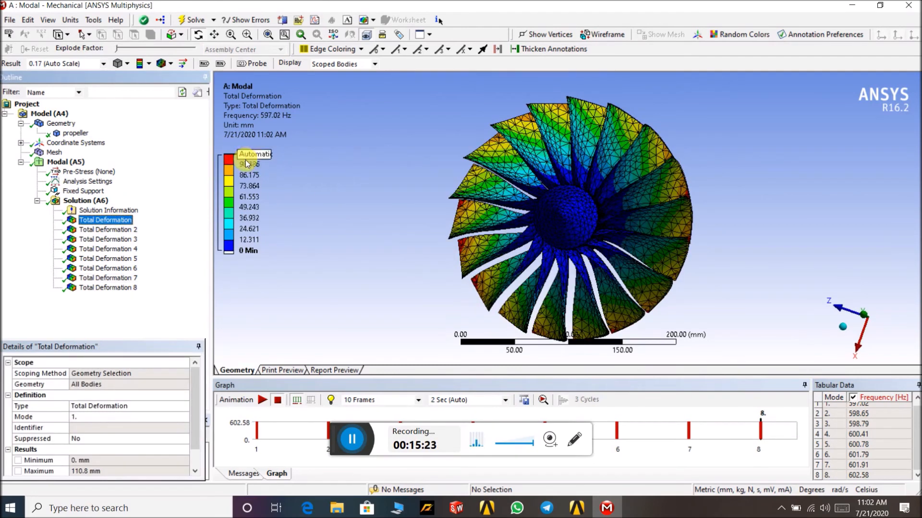
left_click(122, 278)
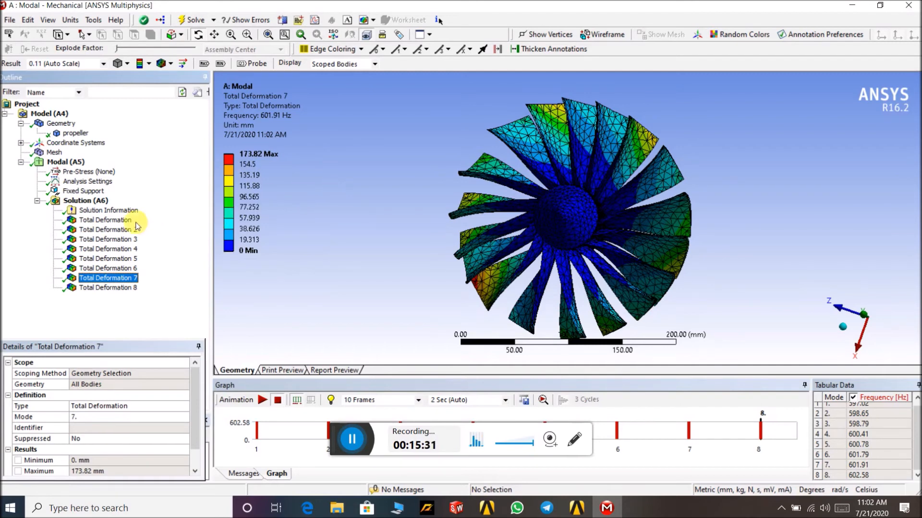
left_click_drag(917, 416, 918, 429)
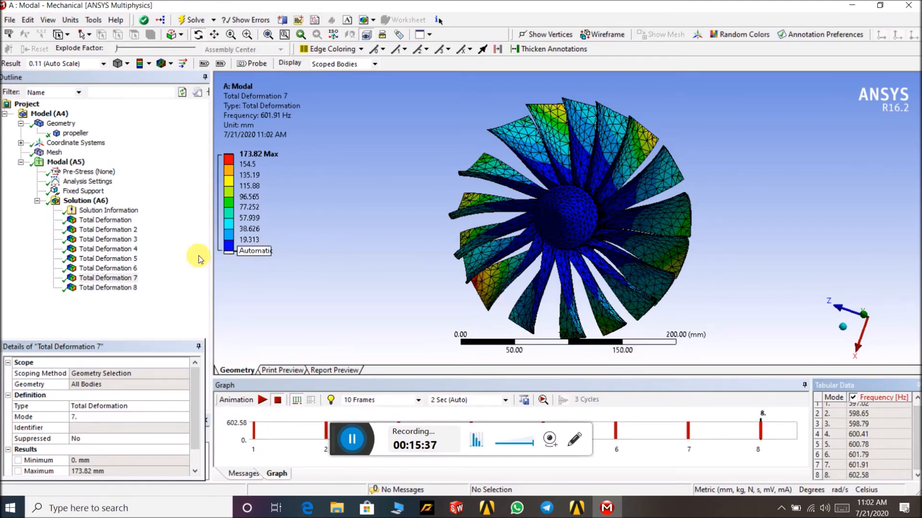
- Display the mode 8 total deformation result, rotate it and play its animation
left_click(135, 292)
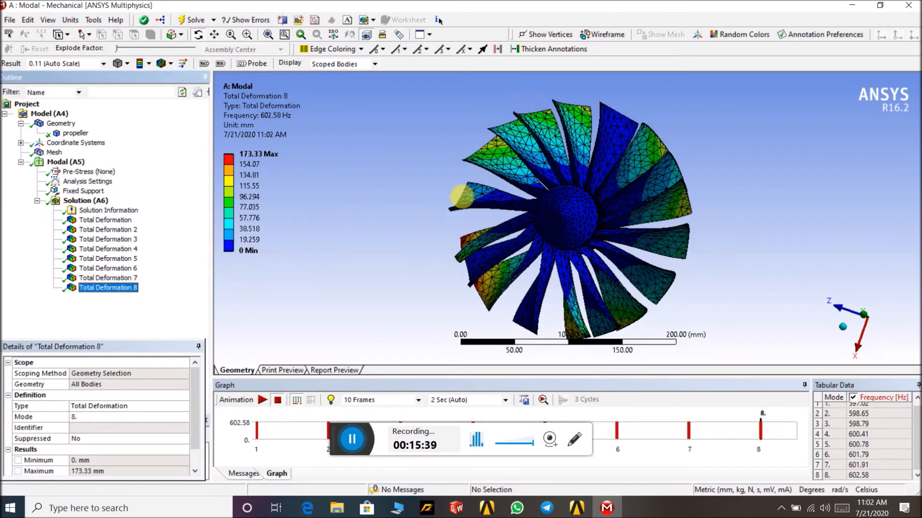
left_click_drag(641, 118, 666, 116)
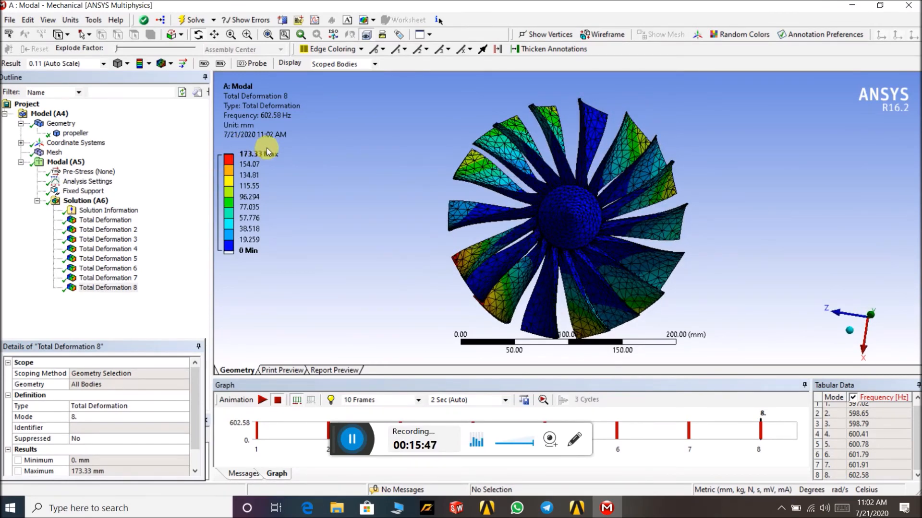
left_click(263, 400)
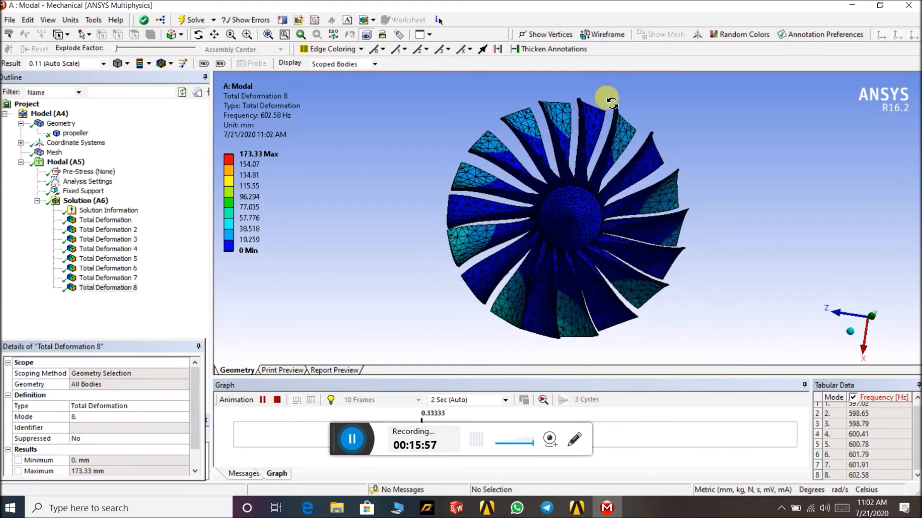
- Set the mode 8 animation duration to 10 Sec
mouse_move(595, 96)
left_mouse_down()
mouse_move(640, 87)
mouse_move(609, 75)
mouse_move(595, 97)
left_mouse_up()
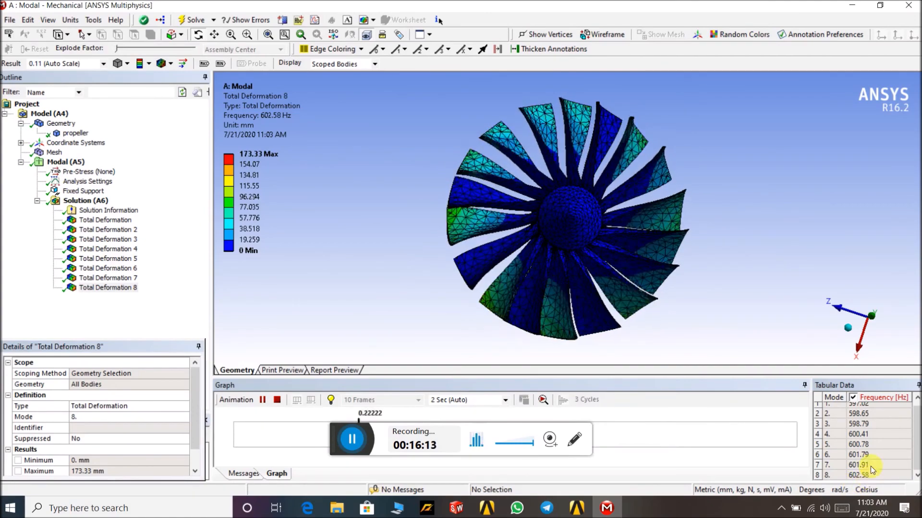
left_click(504, 400)
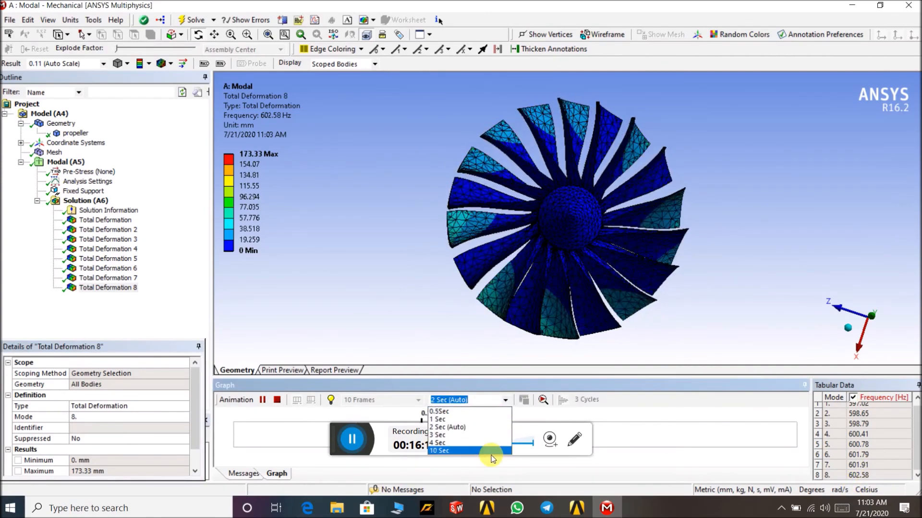
left_click(491, 452)
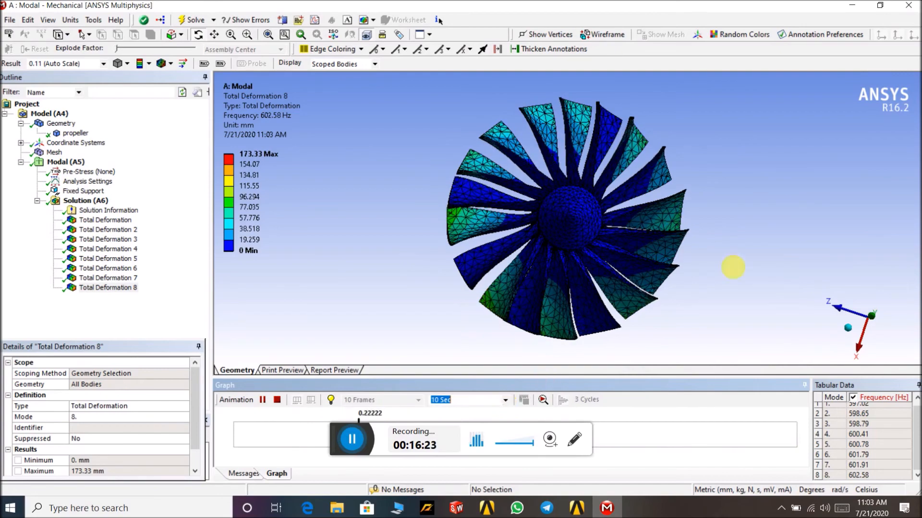
- Rotate the animating mode 8 total deformation to inspect the blade deformation from several angles
left_click_drag(702, 139, 633, 138)
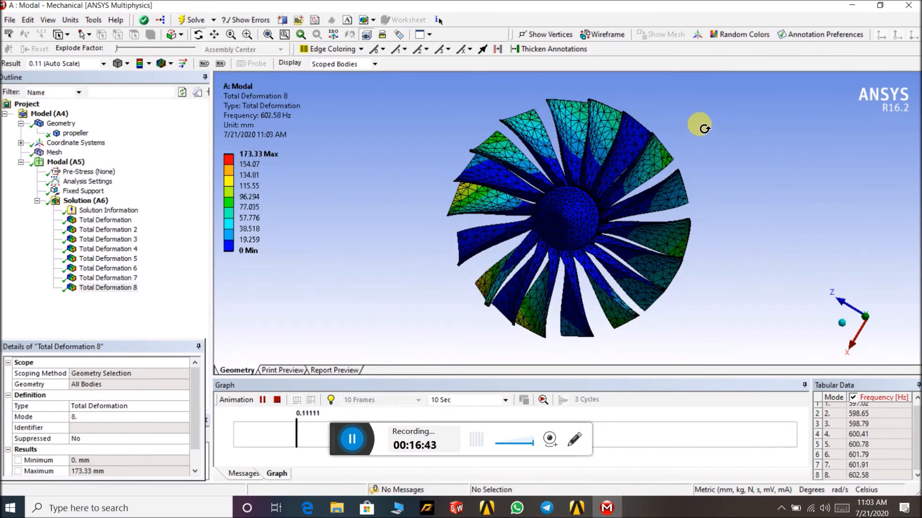
left_click_drag(704, 129, 722, 140)
mouse_move(664, 111)
left_mouse_down()
mouse_move(667, 144)
mouse_move(652, 124)
mouse_move(684, 110)
mouse_move(643, 98)
mouse_move(702, 120)
mouse_move(667, 116)
left_mouse_up()
mouse_move(636, 105)
left_mouse_down()
mouse_move(663, 109)
mouse_move(638, 105)
left_mouse_up()
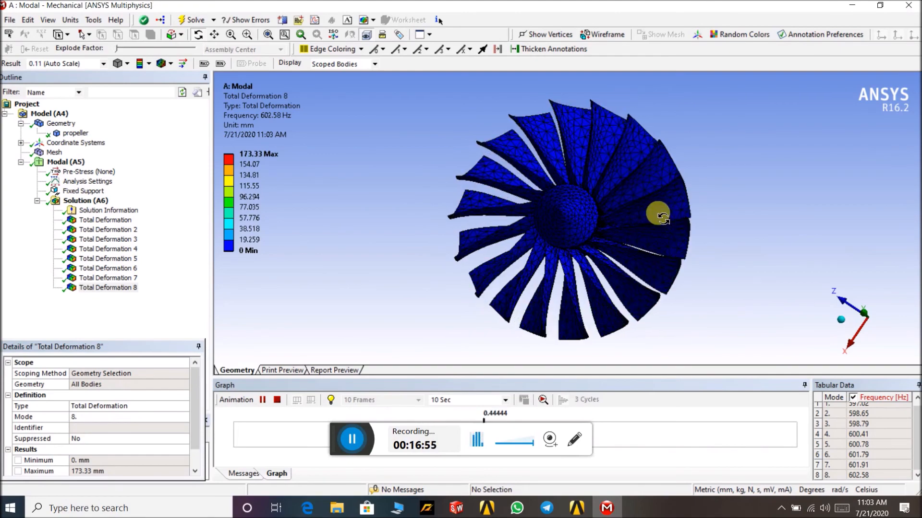
left_click_drag(677, 90, 654, 101)
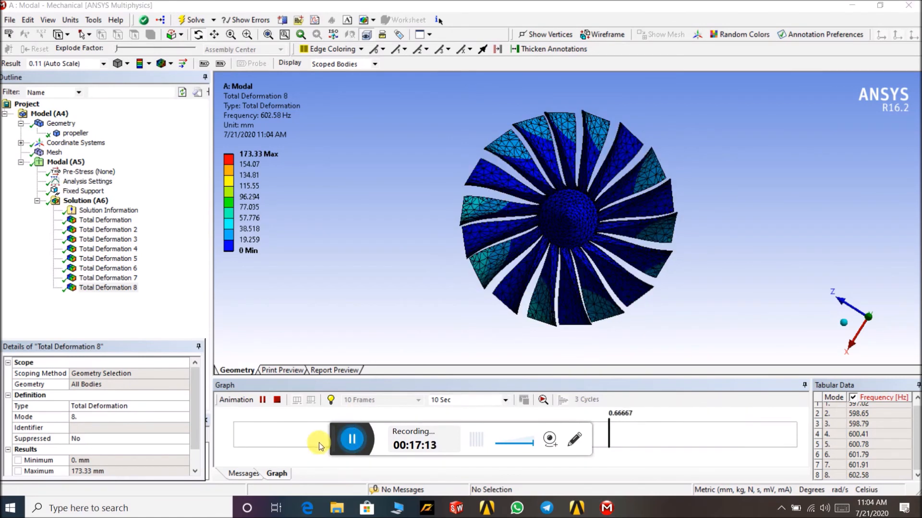
left_click_drag(638, 113, 647, 97)
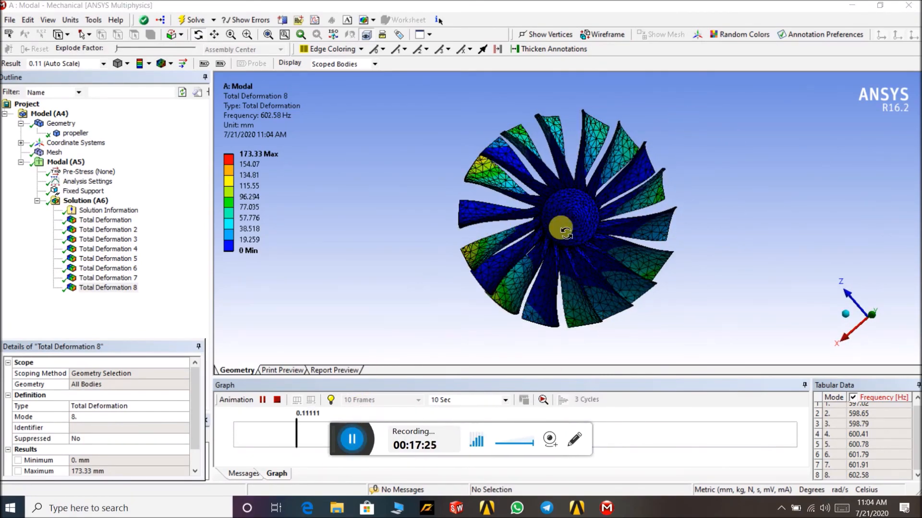
left_click_drag(625, 114, 602, 124)
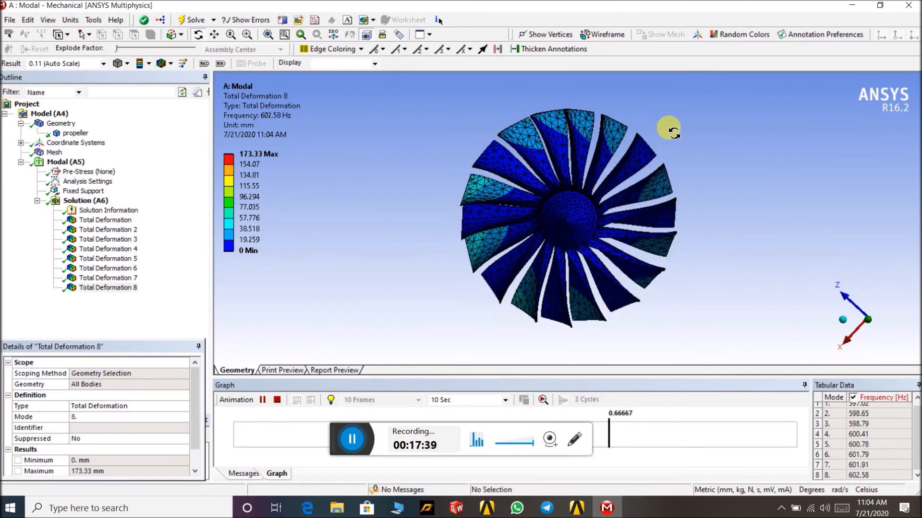
left_click_drag(656, 269, 723, 180)
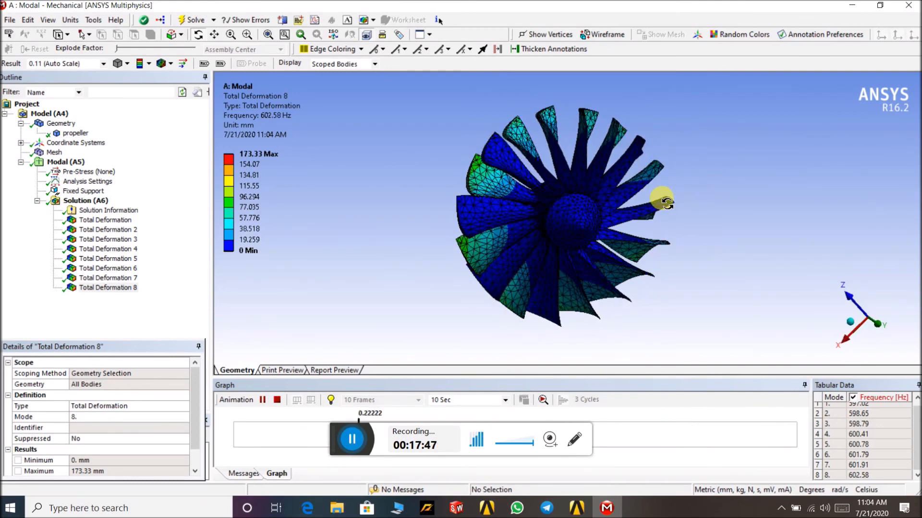
left_click_drag(665, 201, 537, 149)
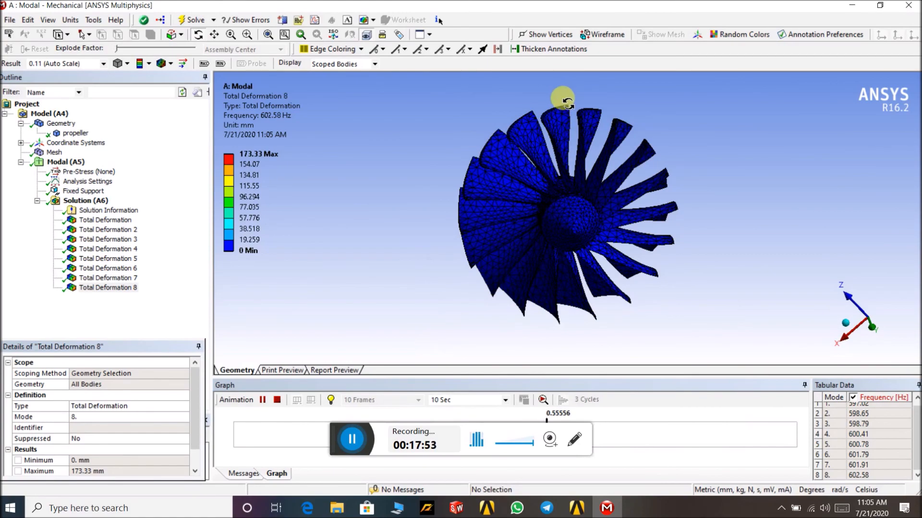
- Open the model damge image from the desktop for comparison, then return to the mode 8 result and rotate it
left_click(850, 7)
left_click(847, 6)
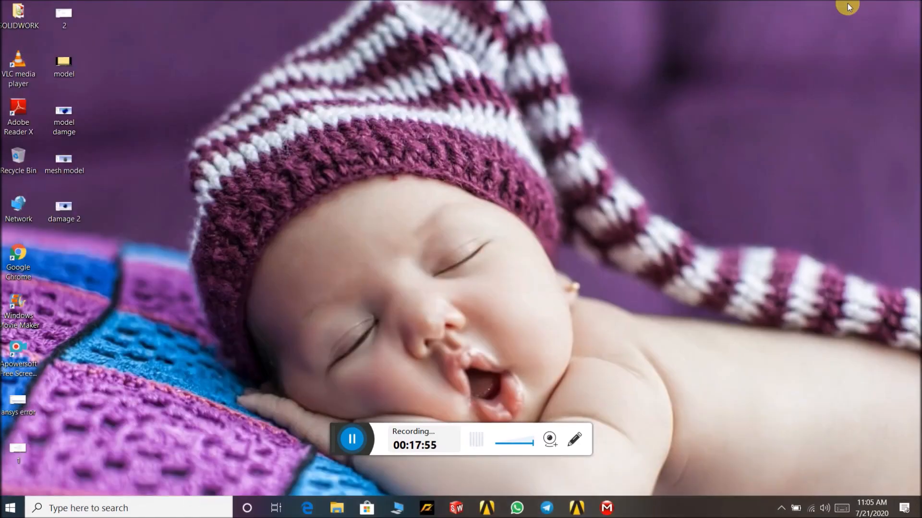
double_click(66, 112)
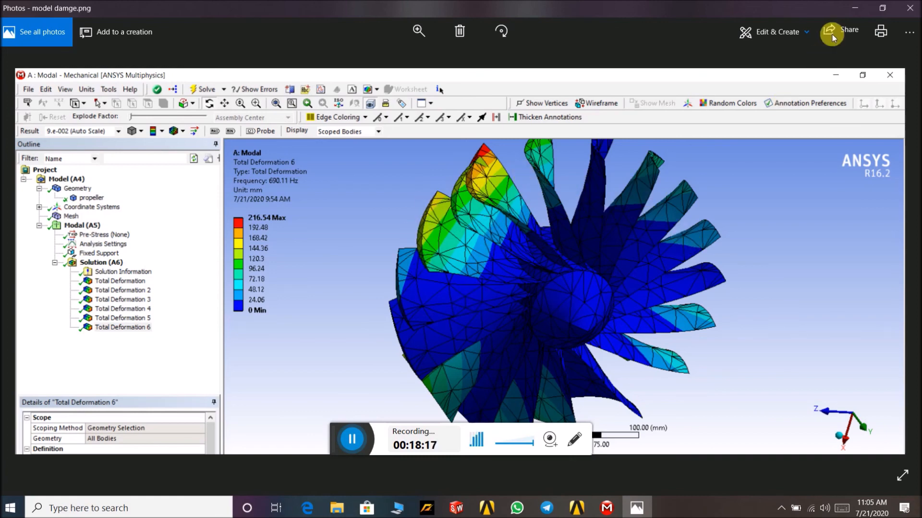
left_click(850, 11)
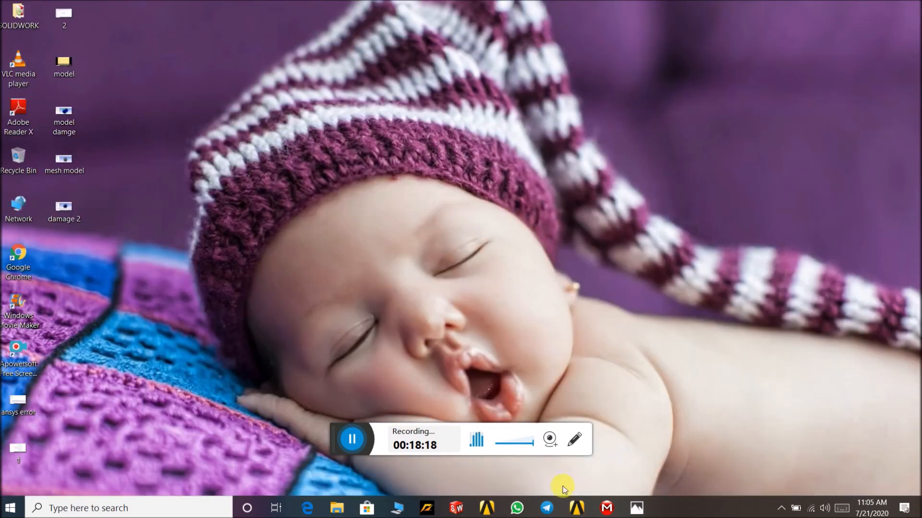
left_click(601, 507)
left_click_drag(691, 165, 715, 154)
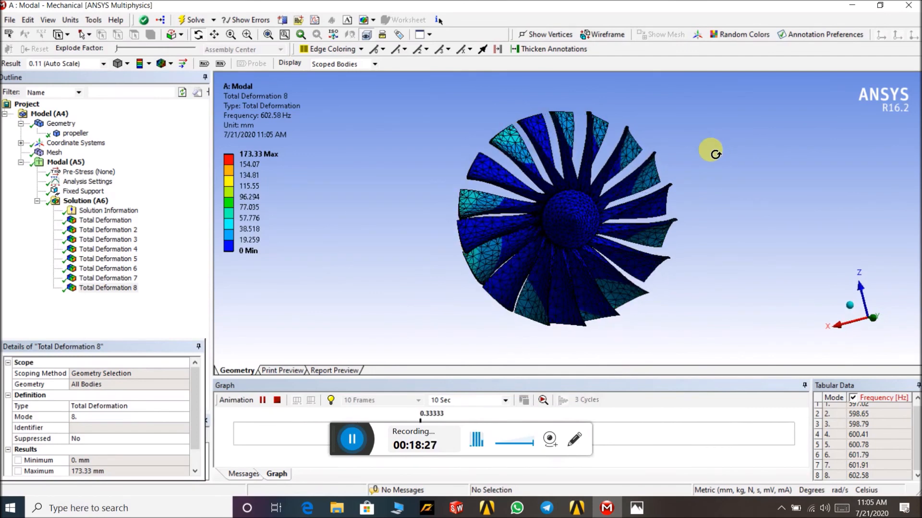